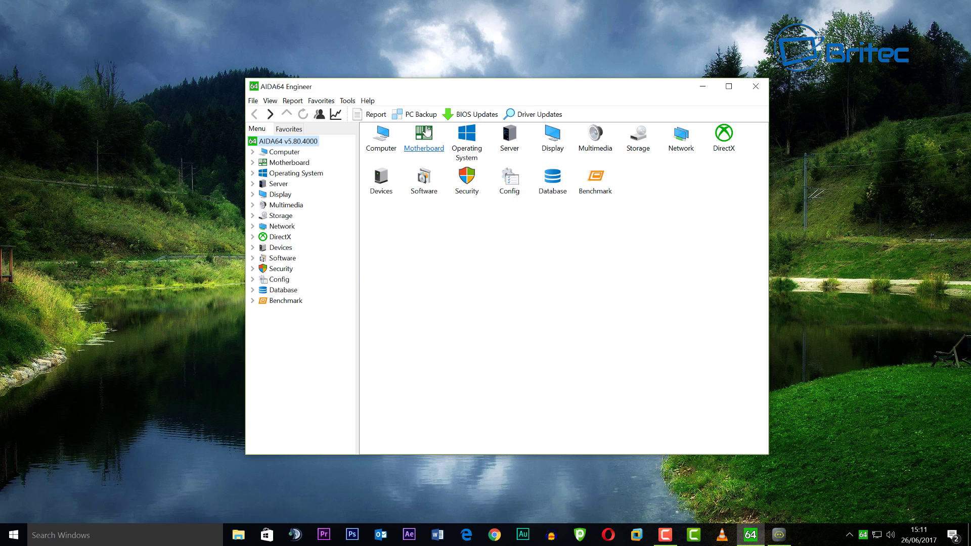
Open Motherboard > Memory, showing 49047 MB physical, 52119 MB virtual and a 3072 MB paging file
{"action": "double_click", "coordinate": [423, 144]}
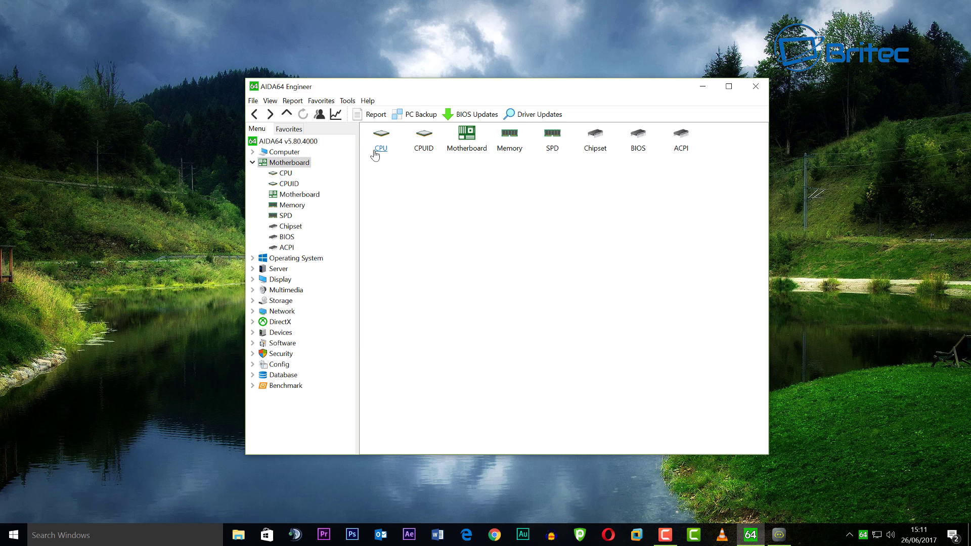
{"action": "left_click", "coordinate": [380, 146]}
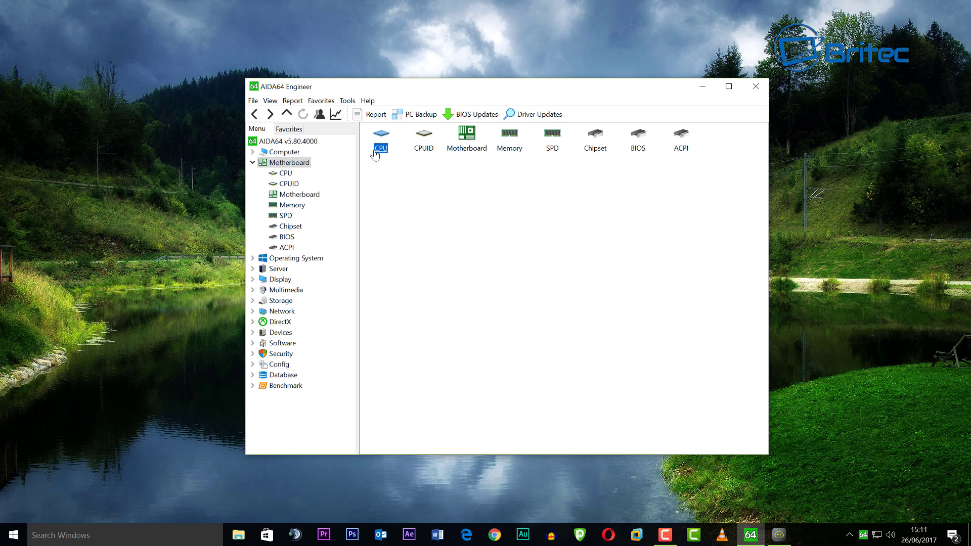
{"action": "left_click", "coordinate": [596, 153]}
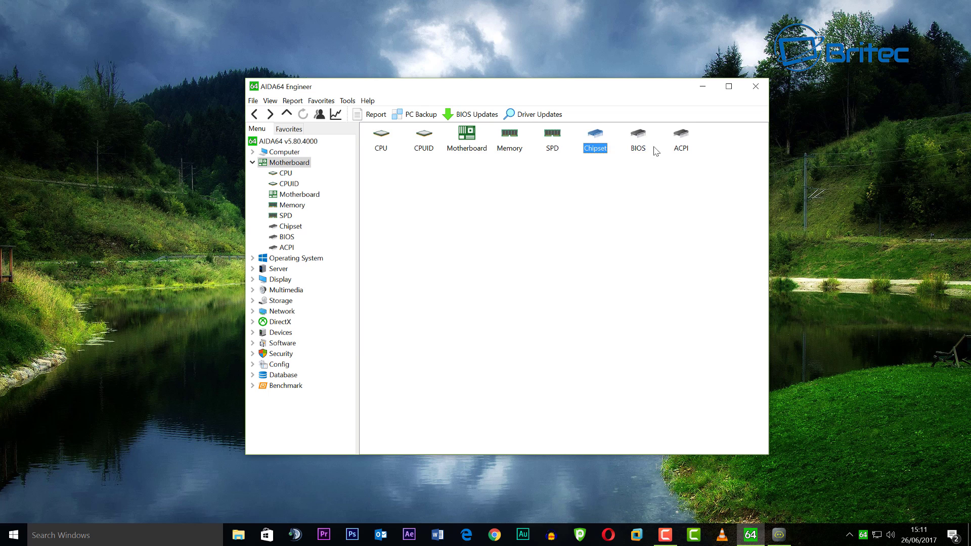
{"action": "left_click", "coordinate": [509, 147]}
{"action": "double_click", "coordinate": [510, 149]}
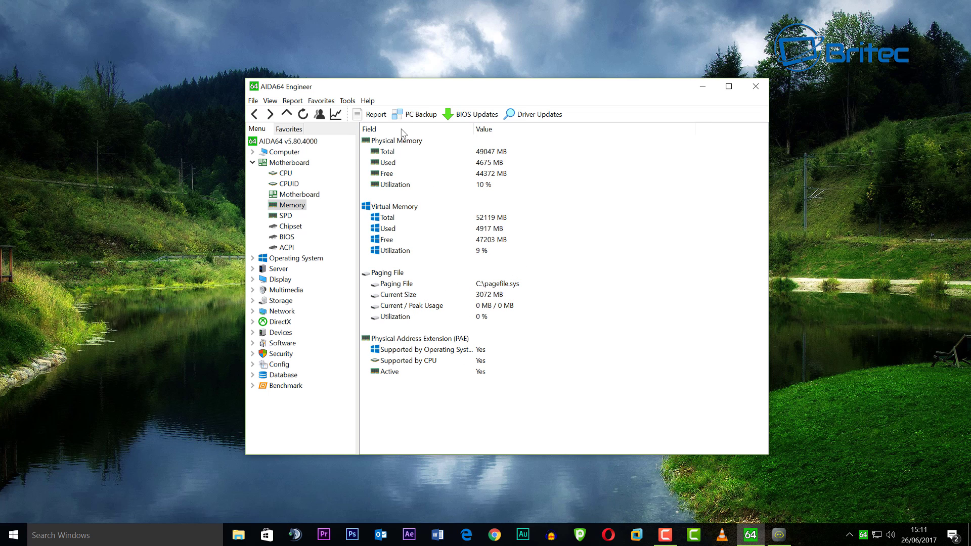
Go back to the Motherboard properties and scroll through them
{"action": "left_click", "coordinate": [255, 114]}
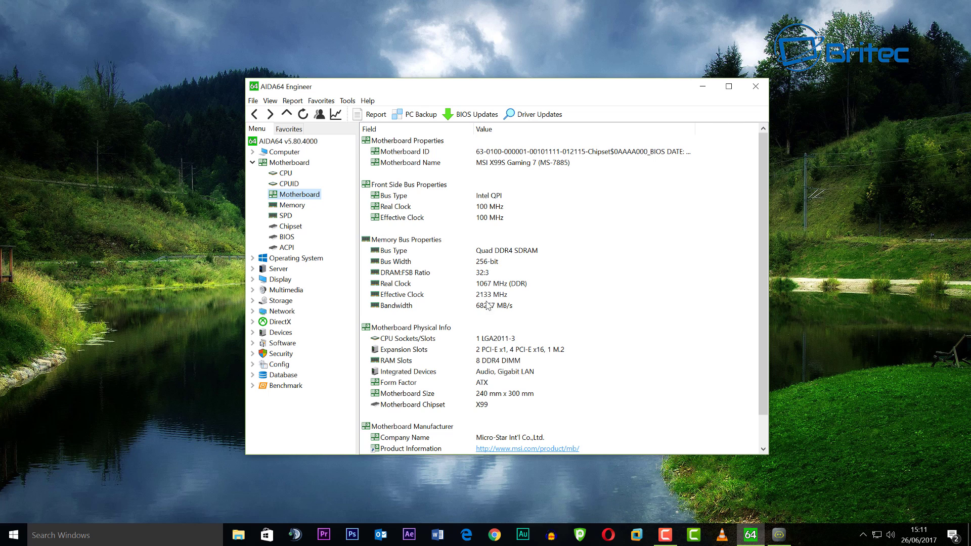
{"action": "scroll", "coordinate": [489, 353], "scroll_direction": "down", "scroll_amount": 1}
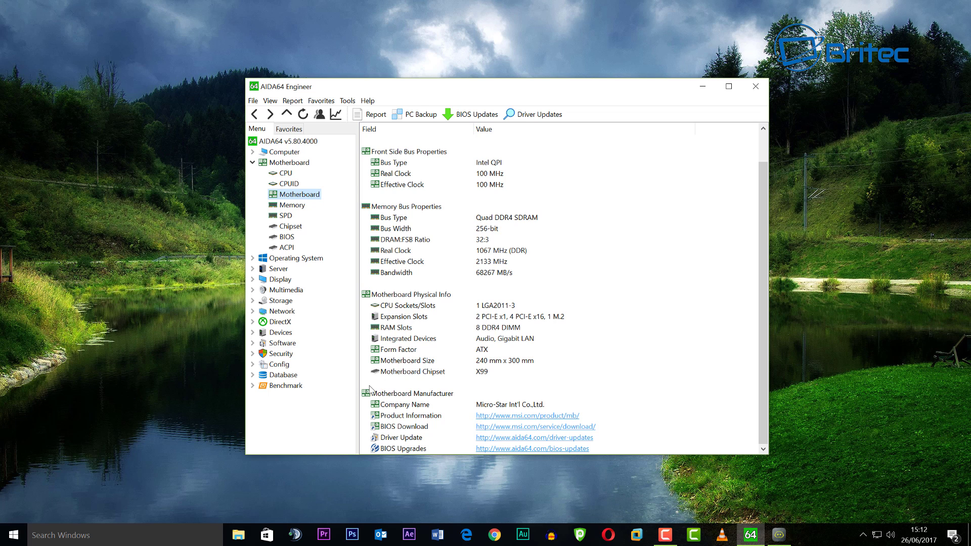
{"action": "scroll", "coordinate": [370, 389], "scroll_direction": "up", "scroll_amount": 1}
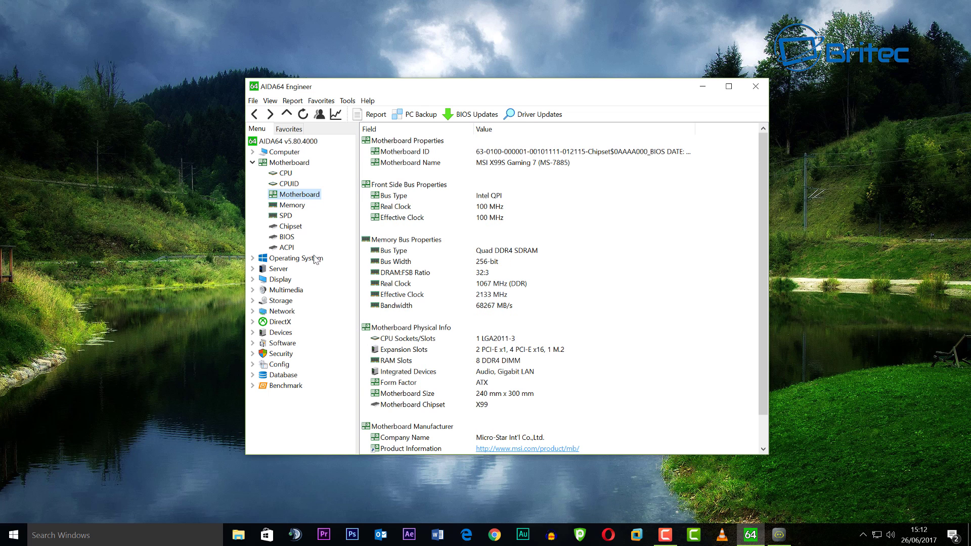
Review the Chipset details, then switch to the Storage category
{"action": "left_click", "coordinate": [292, 229]}
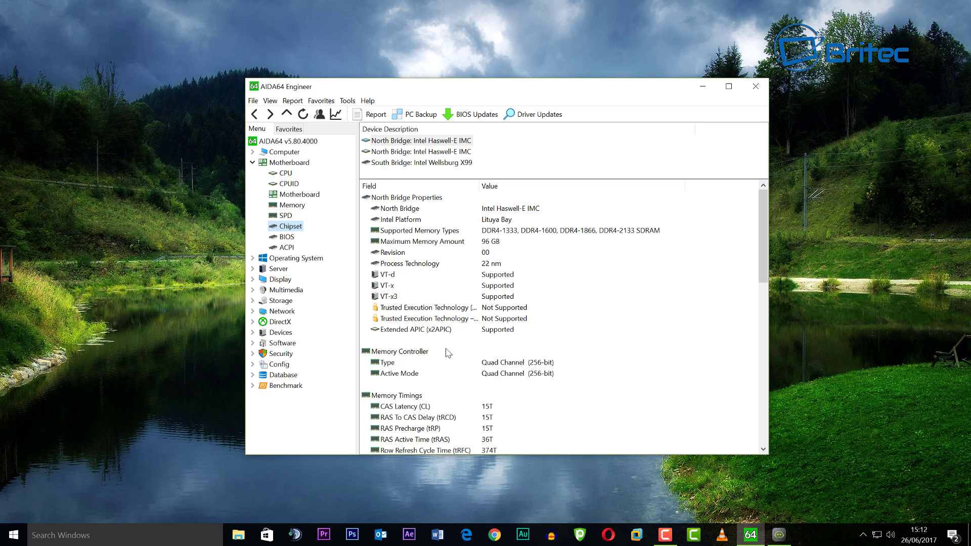
{"action": "scroll", "coordinate": [471, 362], "scroll_direction": "down", "scroll_amount": 8}
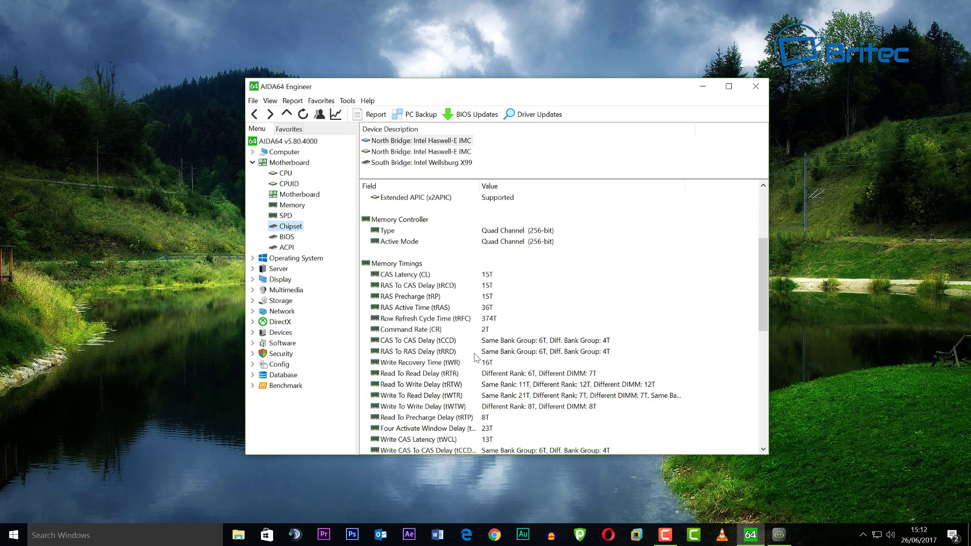
{"action": "scroll", "coordinate": [475, 359], "scroll_direction": "down", "scroll_amount": 3}
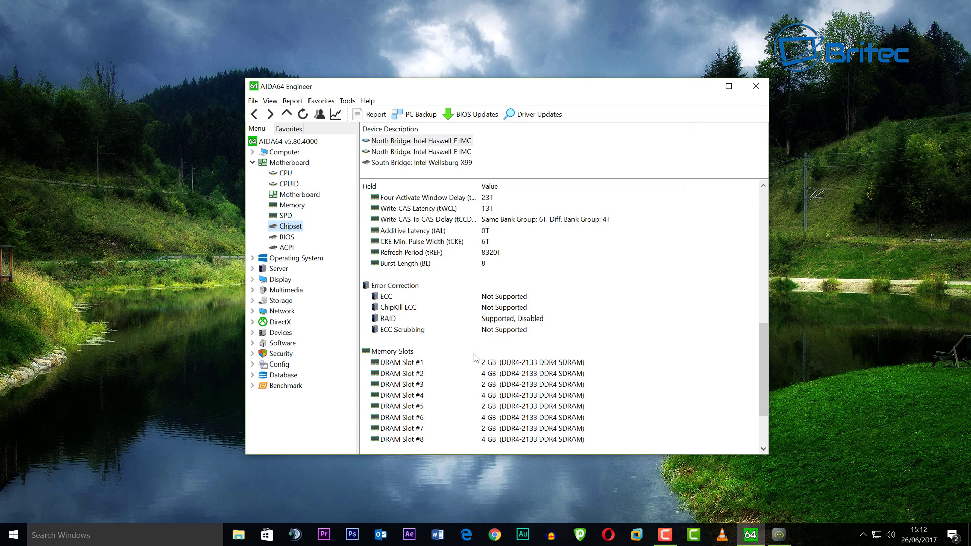
{"action": "scroll", "coordinate": [475, 359], "scroll_direction": "up", "scroll_amount": 10}
{"action": "left_click", "coordinate": [280, 301]}
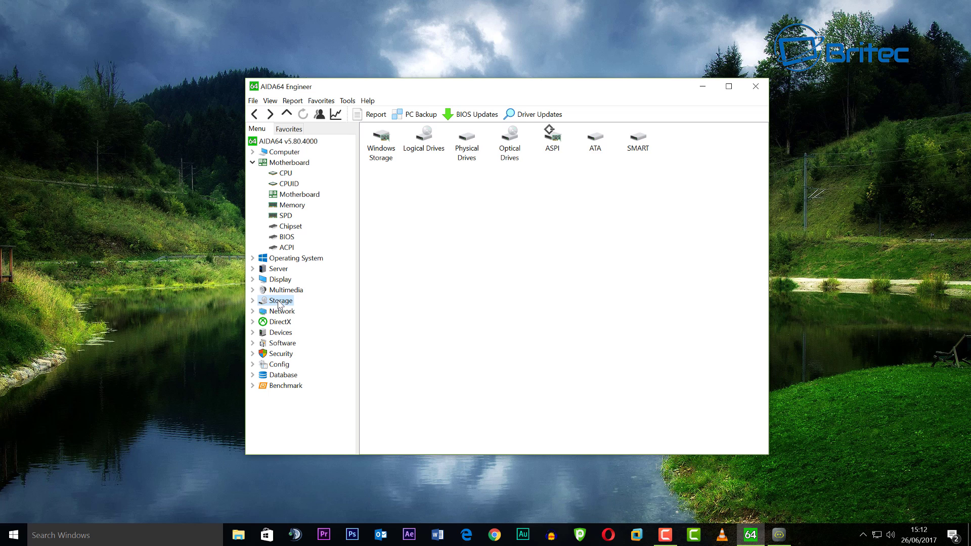
Open the Windows Devices list under Devices and scroll through it
{"action": "left_click", "coordinate": [280, 333]}
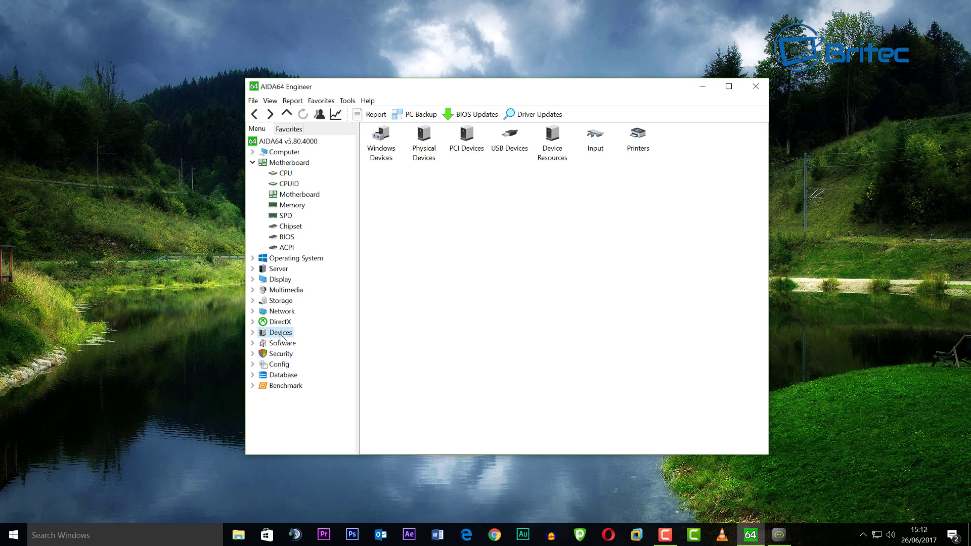
{"action": "double_click", "coordinate": [385, 157]}
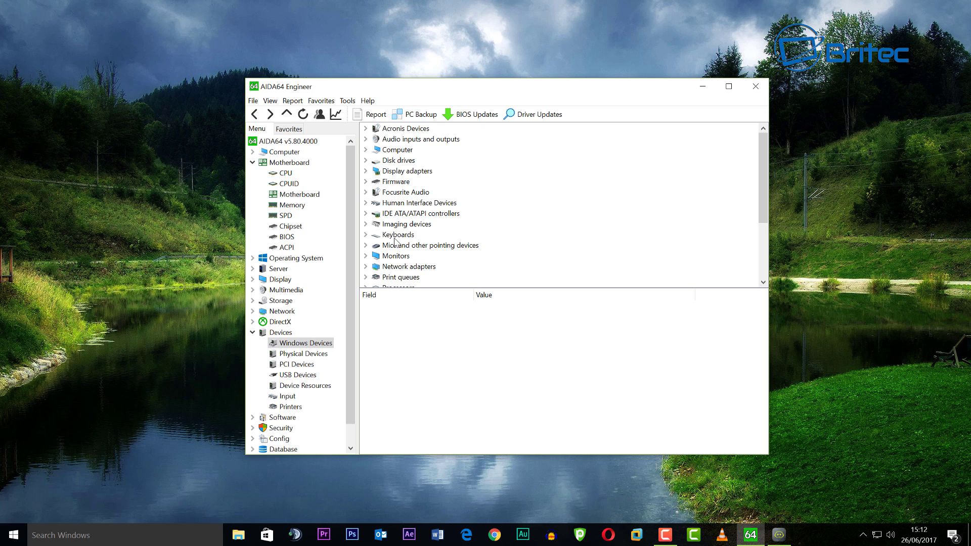
{"action": "scroll", "coordinate": [416, 233], "scroll_direction": "down", "scroll_amount": 3}
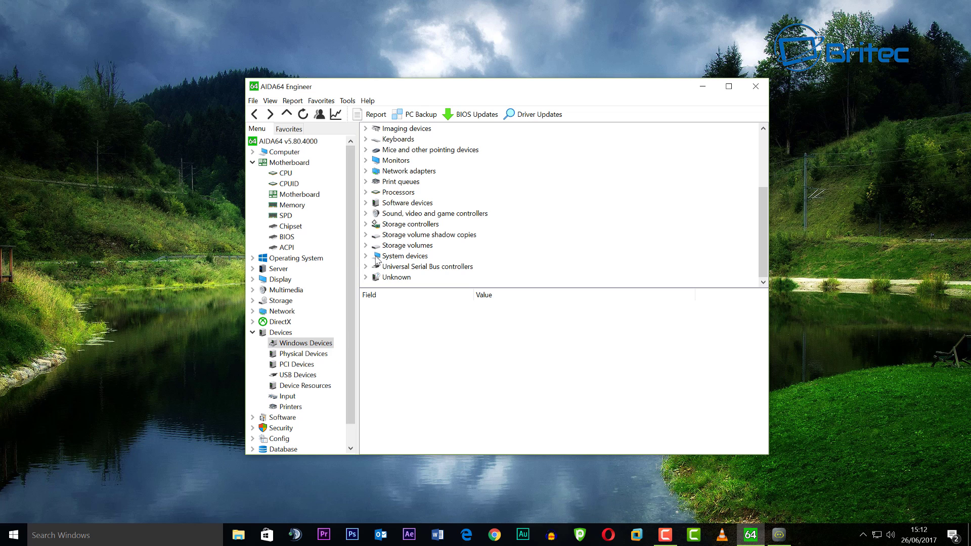
{"action": "scroll", "coordinate": [421, 253], "scroll_direction": "up", "scroll_amount": 2}
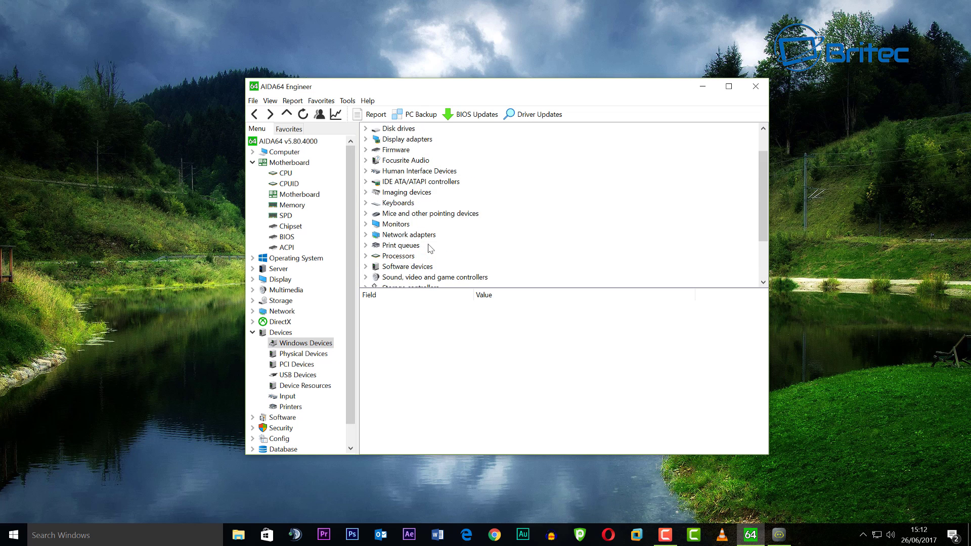
{"action": "scroll", "coordinate": [422, 253], "scroll_direction": "down", "scroll_amount": 2}
Expand and collapse the Unknown device group, then return to the Devices overview
{"action": "left_click", "coordinate": [400, 279]}
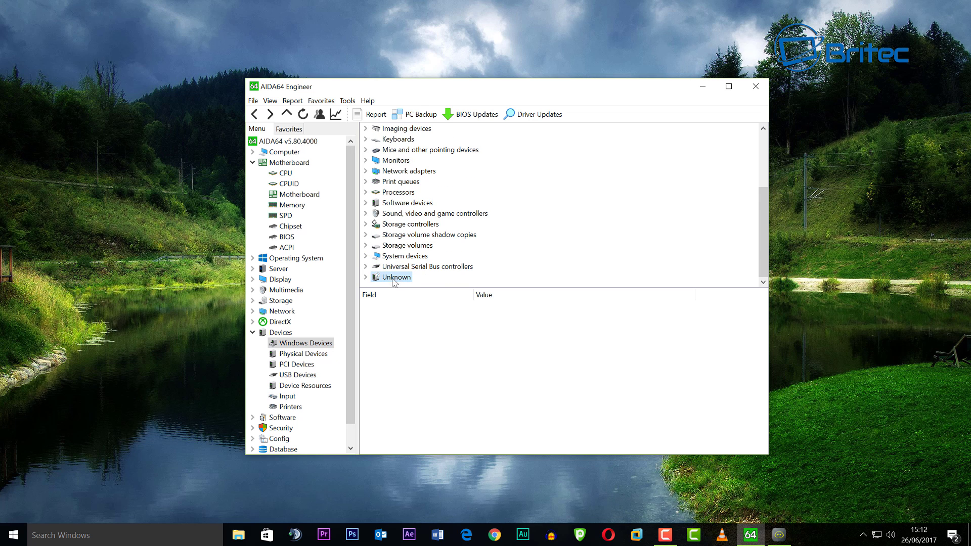
{"action": "left_click", "coordinate": [365, 277]}
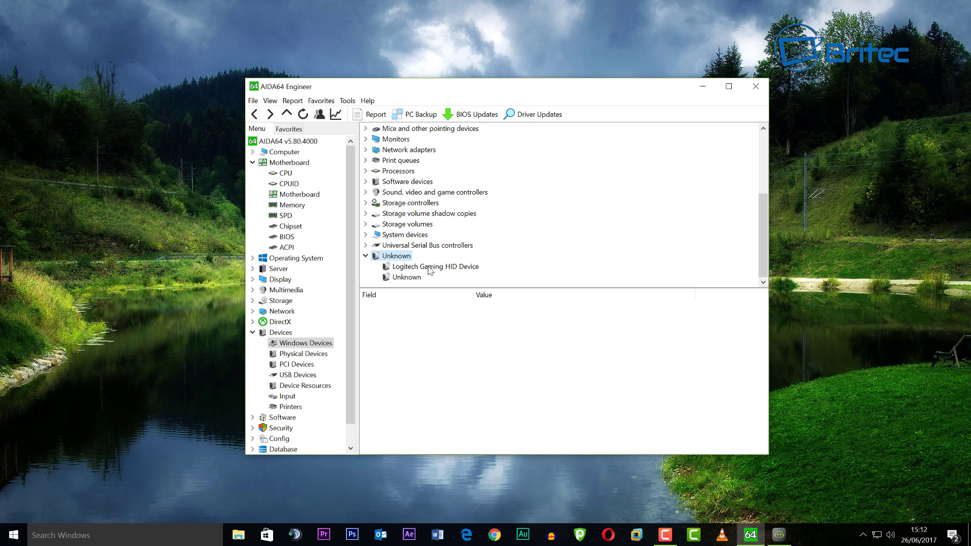
{"action": "left_click", "coordinate": [365, 256]}
{"action": "scroll", "coordinate": [425, 236], "scroll_direction": "up", "scroll_amount": 3}
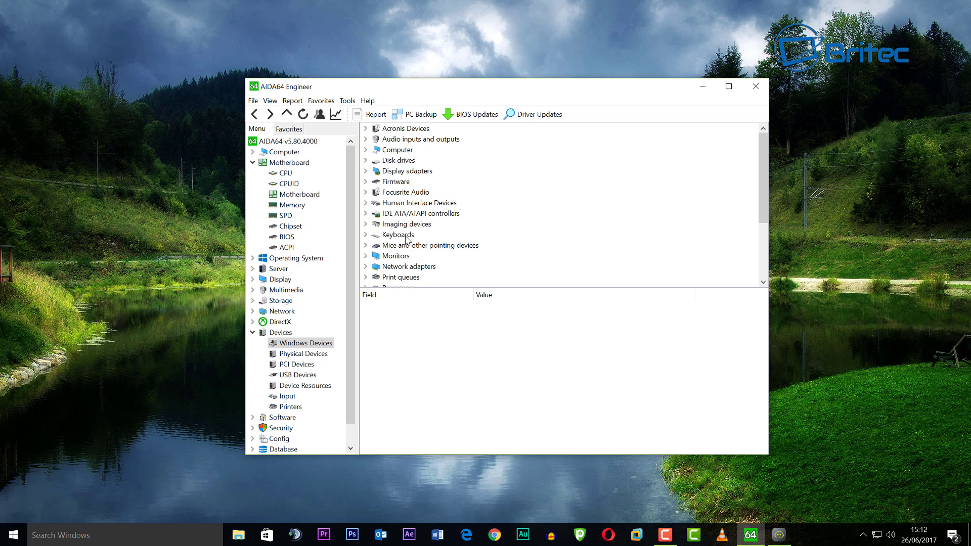
{"action": "left_click", "coordinate": [253, 332]}
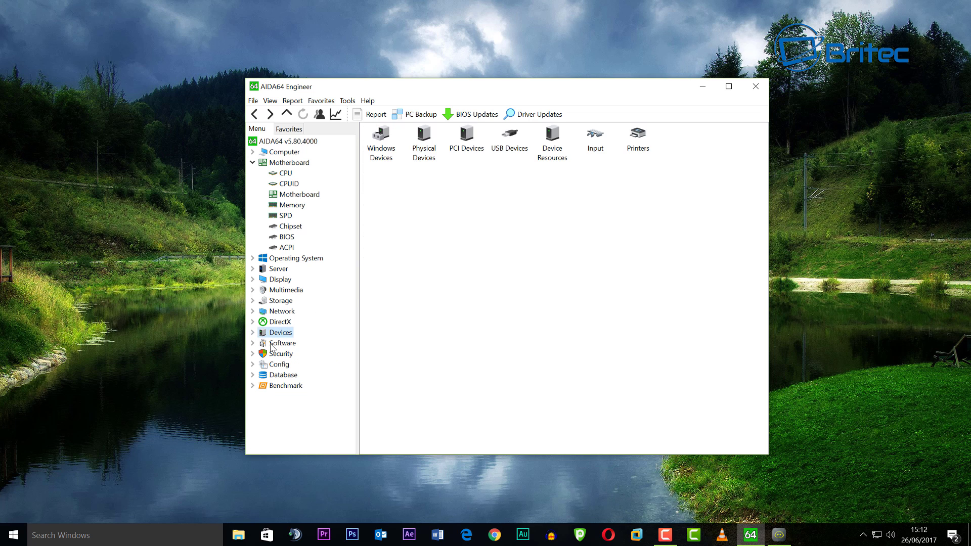
Open the Installed Programs list under Software and scroll through it
{"action": "left_click", "coordinate": [286, 345]}
{"action": "left_click", "coordinate": [253, 344]}
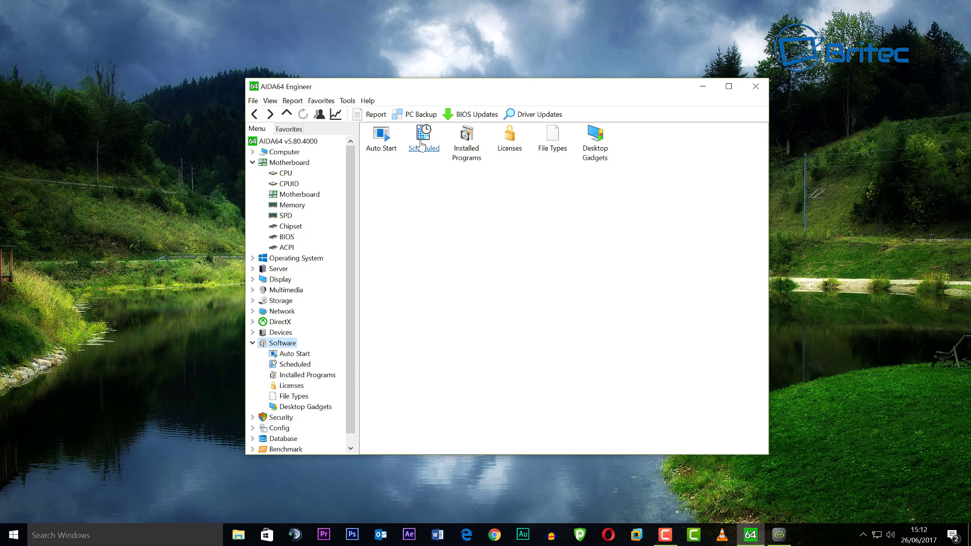
{"action": "left_click", "coordinate": [465, 161]}
{"action": "double_click", "coordinate": [465, 161]}
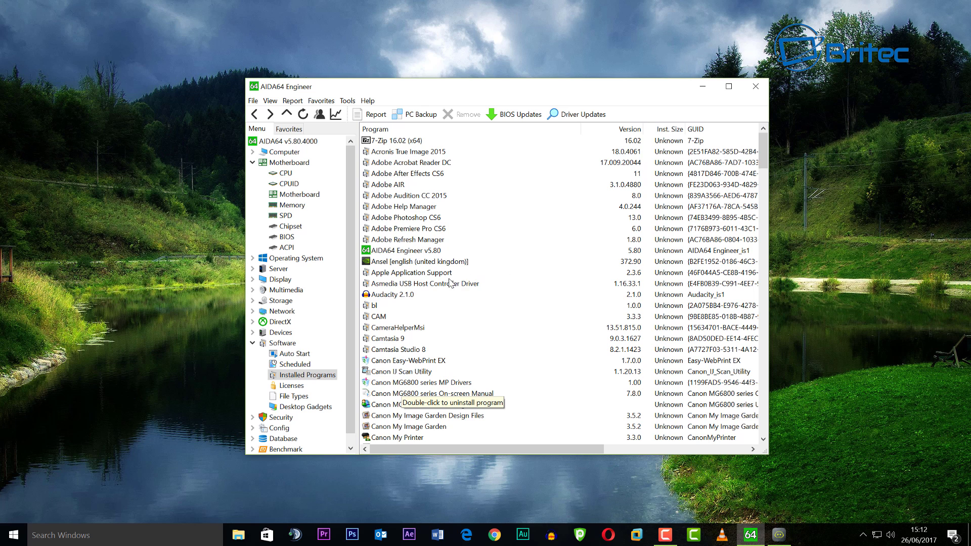
{"action": "scroll", "coordinate": [450, 284], "scroll_direction": "down", "scroll_amount": 8}
Select Google Update Helper, dismiss its context menu, and return to the Software overview
{"action": "left_click", "coordinate": [402, 328]}
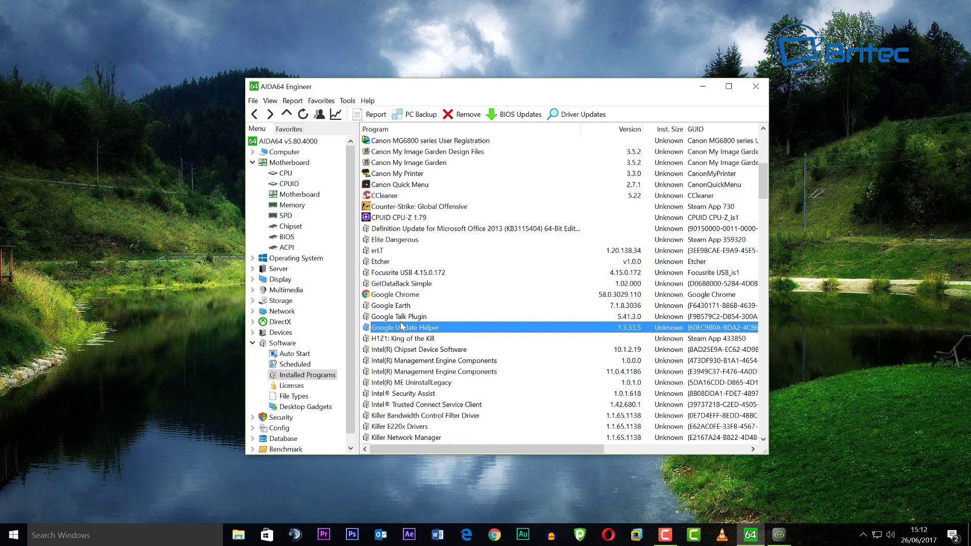
{"action": "right_click", "coordinate": [404, 332]}
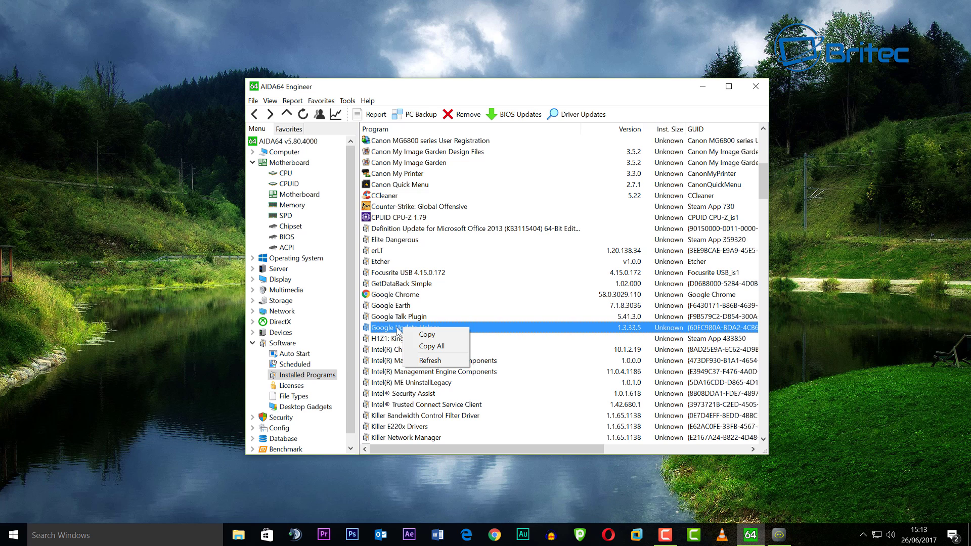
{"action": "left_click", "coordinate": [398, 330]}
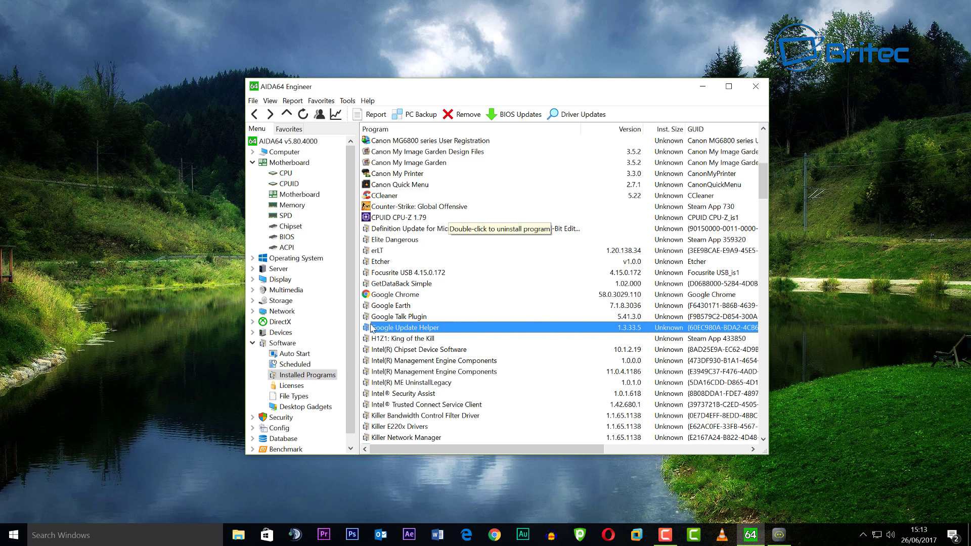
{"action": "left_click", "coordinate": [252, 343]}
Open the Windows Security details, then go back to Desktop Gadgets
{"action": "left_click", "coordinate": [283, 356]}
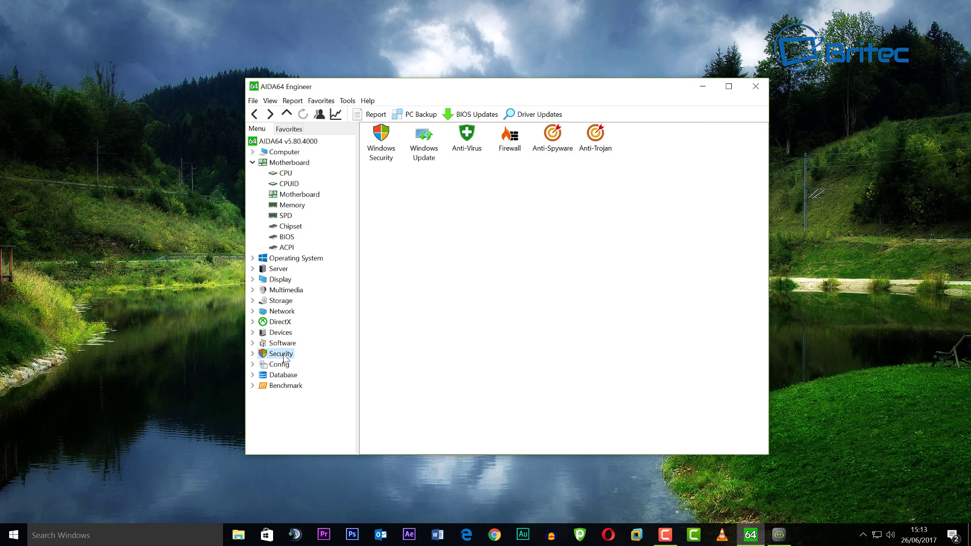
{"action": "double_click", "coordinate": [389, 157]}
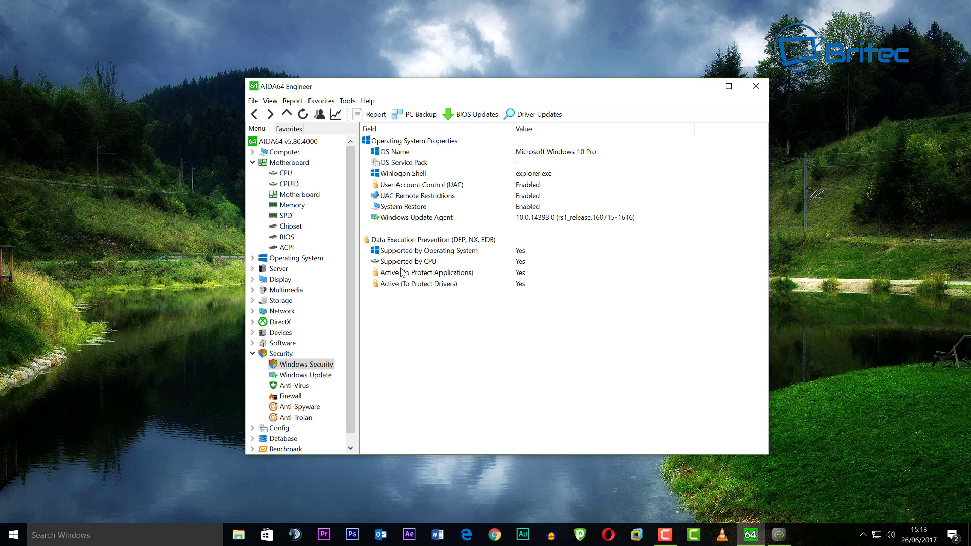
{"action": "left_click", "coordinate": [254, 115]}
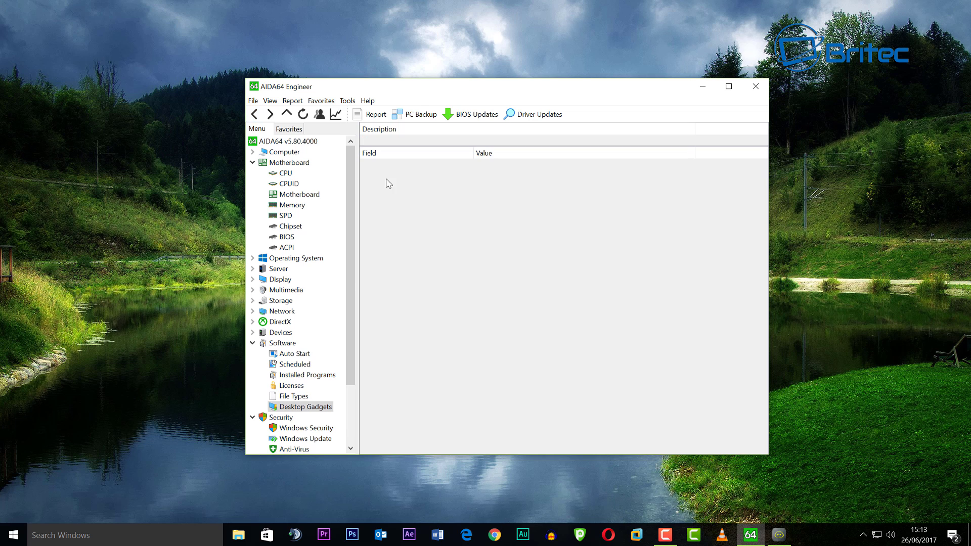
Select the Firewall and Windows Update items in Security, then return to Desktop Gadgets
{"action": "left_click", "coordinate": [282, 420]}
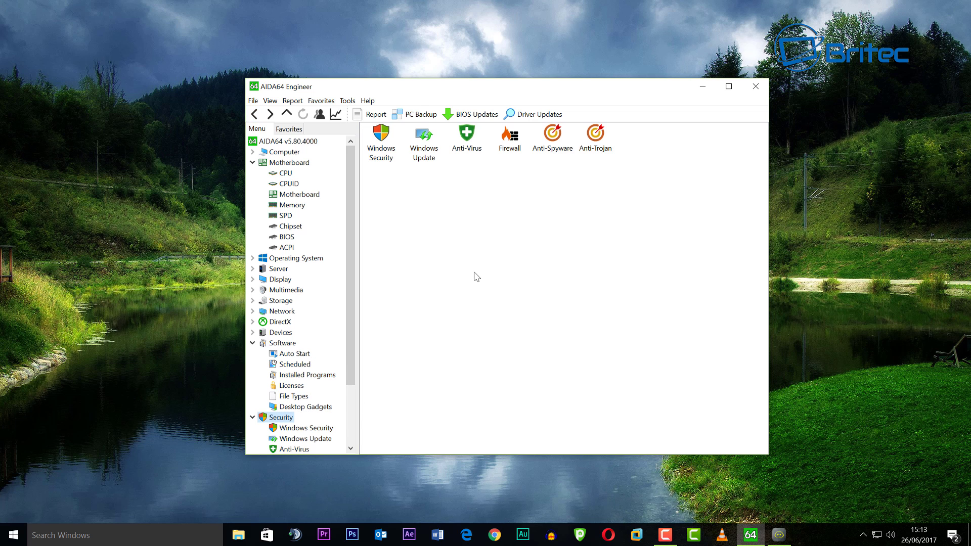
{"action": "left_click", "coordinate": [500, 152]}
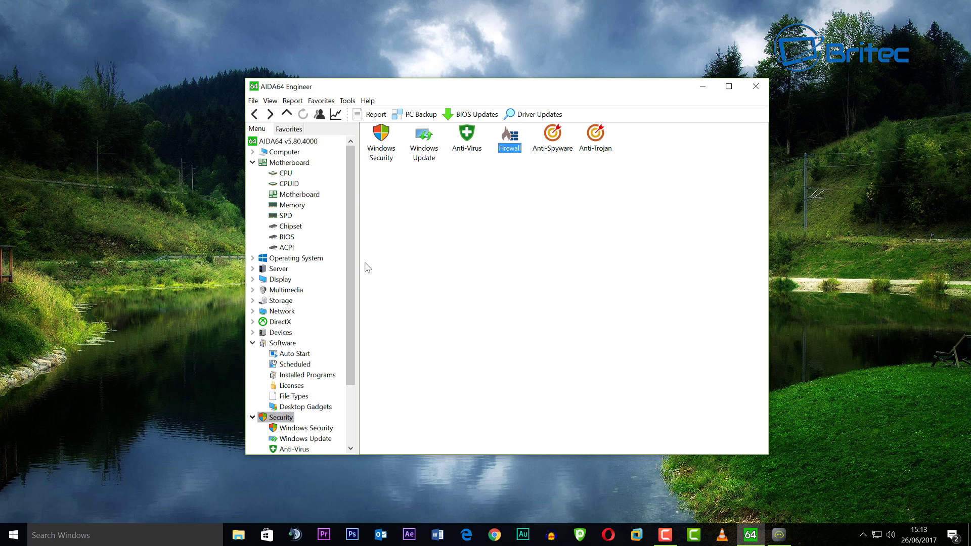
{"action": "left_click", "coordinate": [422, 160]}
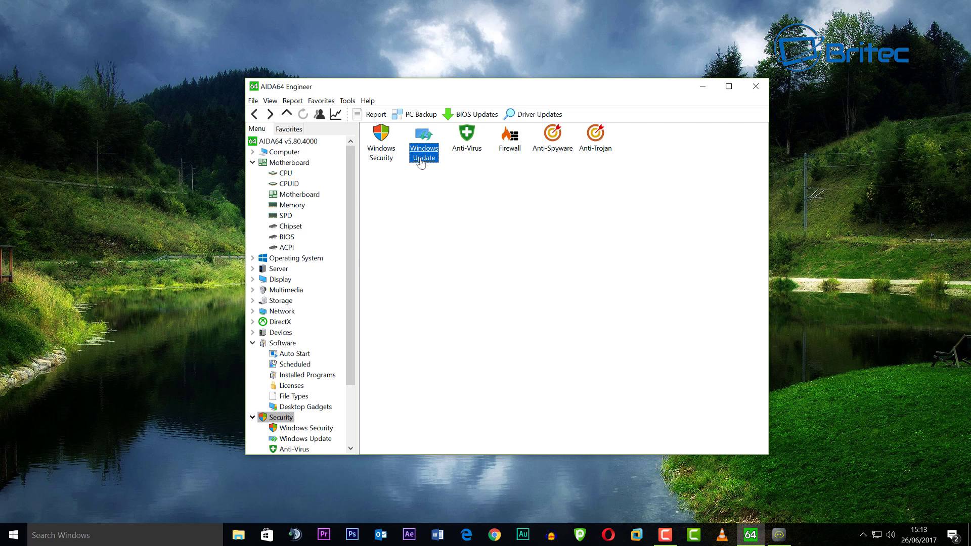
{"action": "left_click", "coordinate": [255, 114]}
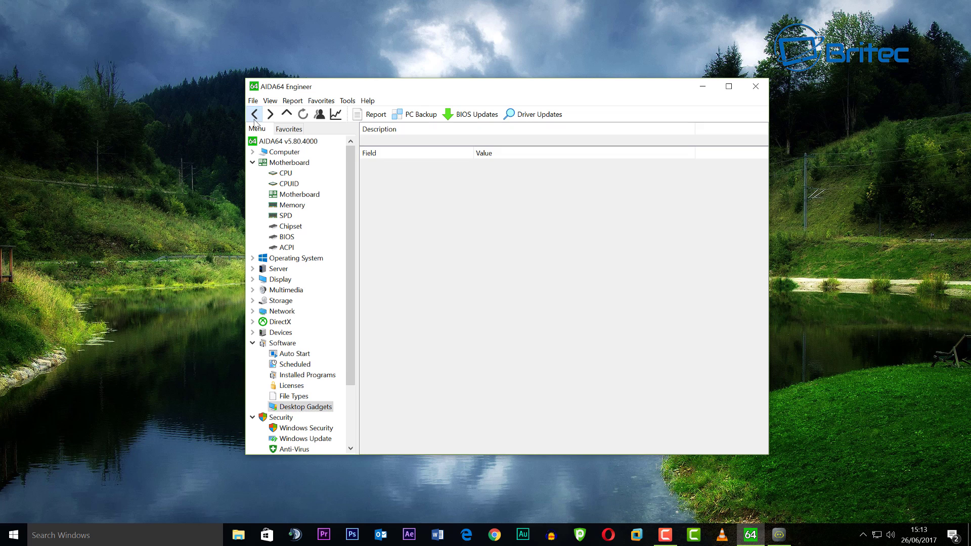
{"action": "scroll", "coordinate": [314, 306], "scroll_direction": "down", "scroll_amount": 3}
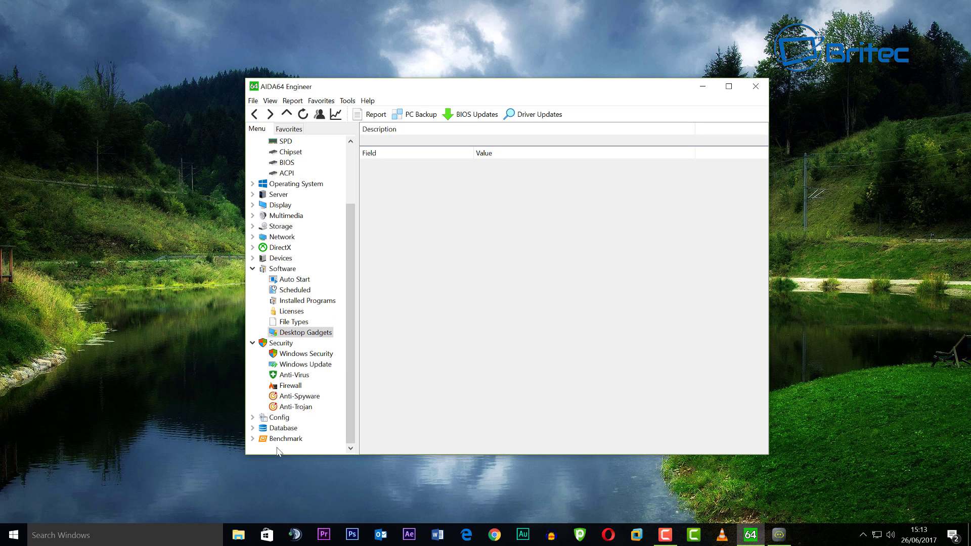
{"action": "scroll", "coordinate": [337, 306], "scroll_direction": "up", "scroll_amount": 3}
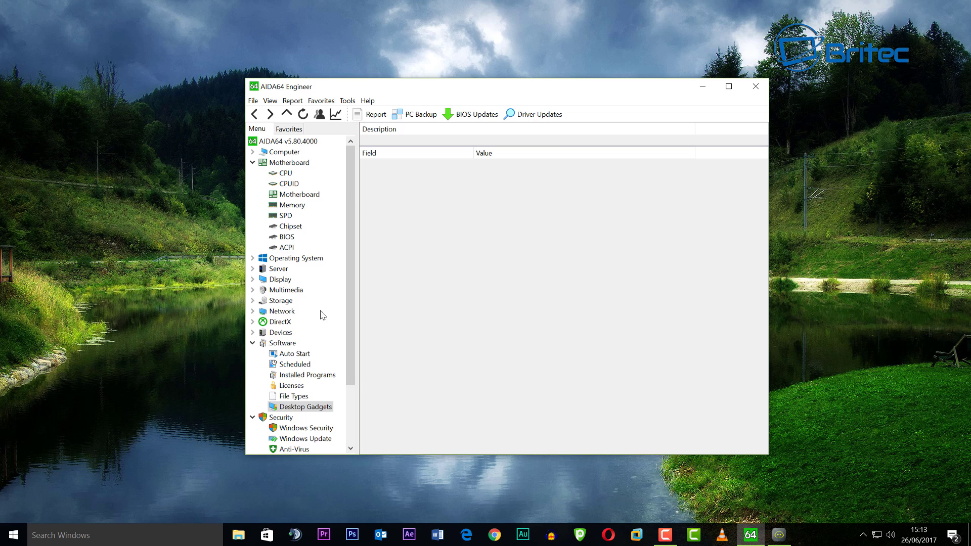
{"action": "scroll", "coordinate": [322, 325], "scroll_direction": "down", "scroll_amount": 3}
Display the Benchmark tests, Memory Read to FP64 Ray-Trace, and open the Tools menu
{"action": "left_click", "coordinate": [287, 440]}
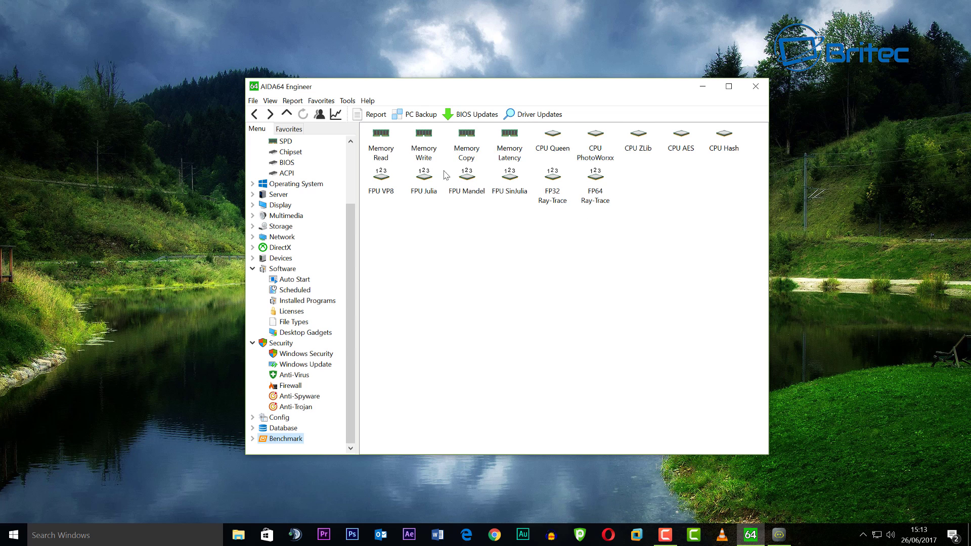
{"action": "left_click", "coordinate": [346, 101]}
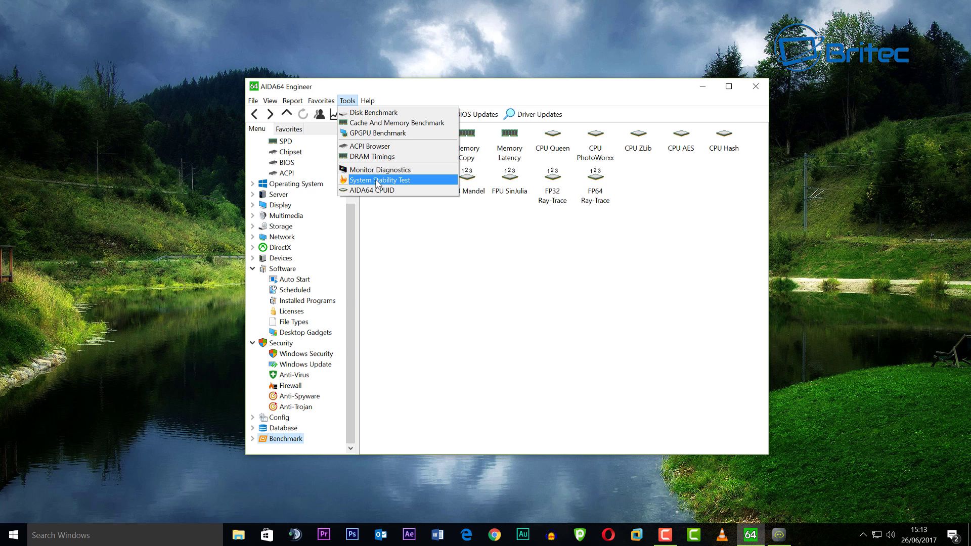
Open System Stability Test with only Stress CPU and Stress FPU checked, GPU unchecked
{"action": "left_click", "coordinate": [401, 182]}
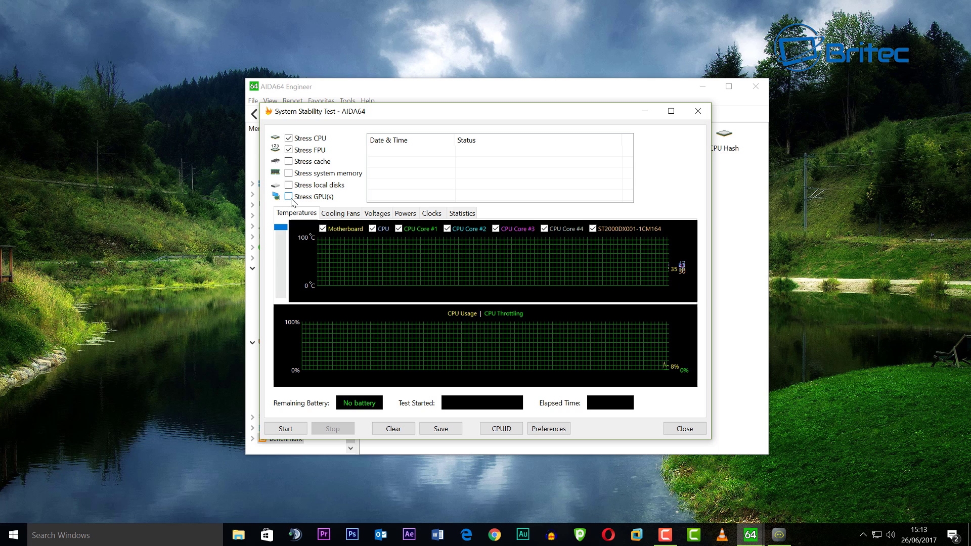
{"action": "left_click", "coordinate": [289, 197]}
{"action": "left_click", "coordinate": [288, 150]}
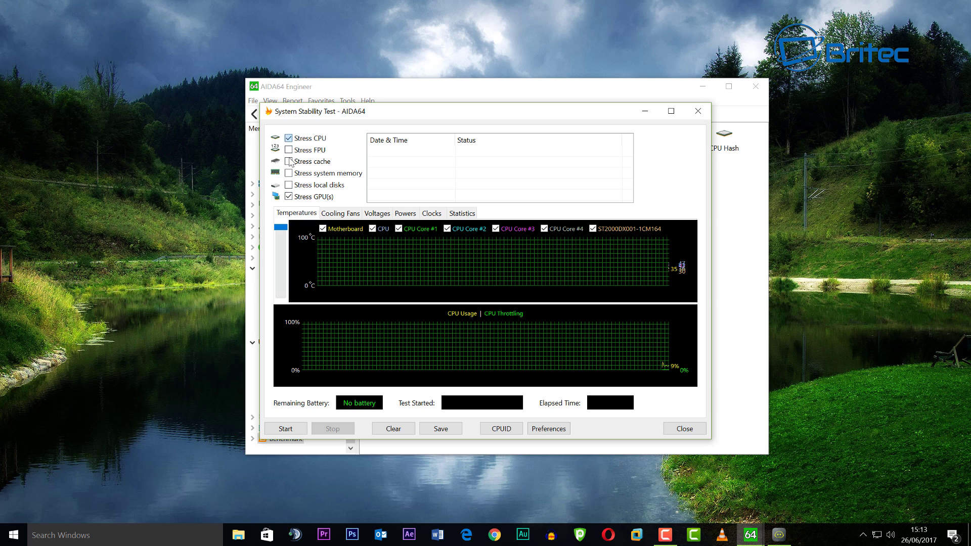
{"action": "left_click", "coordinate": [289, 138]}
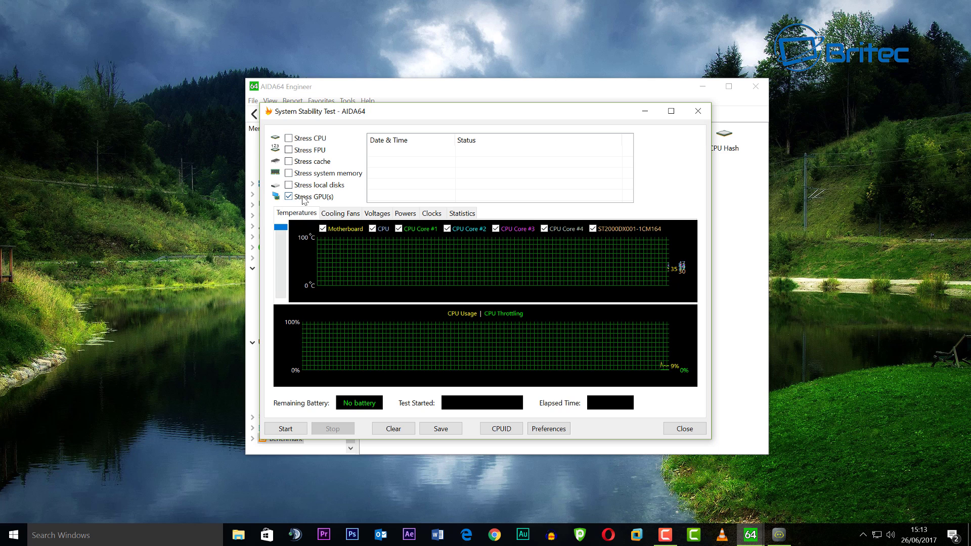
{"action": "left_click", "coordinate": [289, 149]}
{"action": "left_click", "coordinate": [288, 138]}
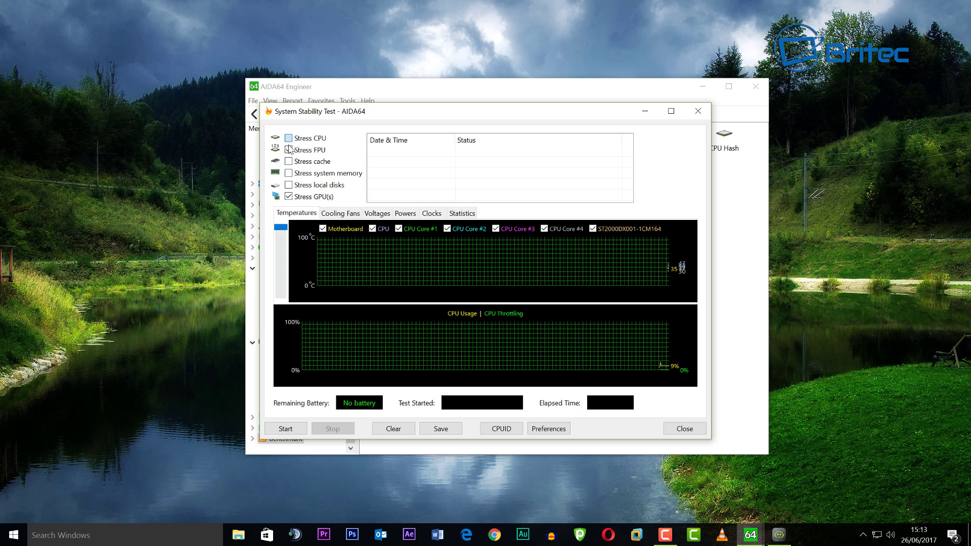
{"action": "left_click", "coordinate": [288, 197]}
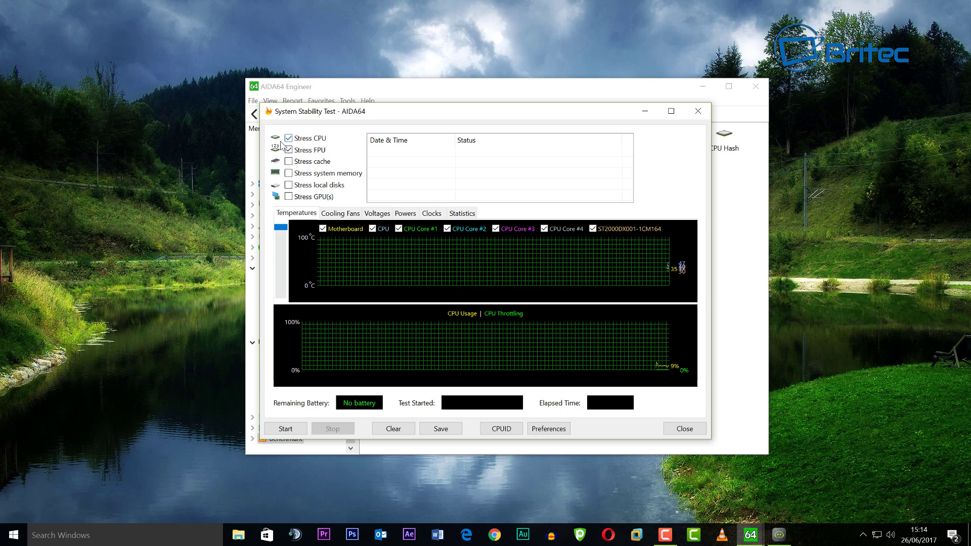
{"action": "left_click", "coordinate": [289, 150]}
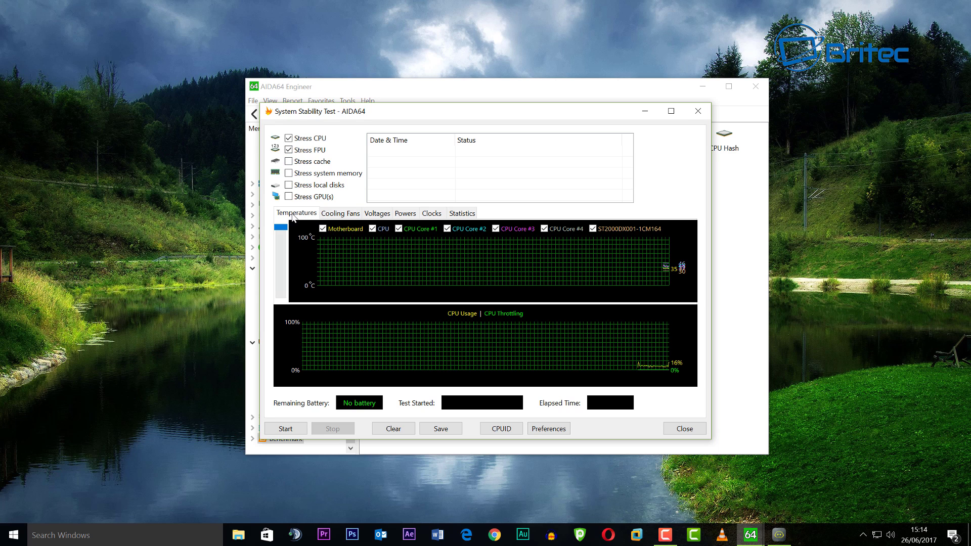
{"action": "left_click", "coordinate": [331, 215]}
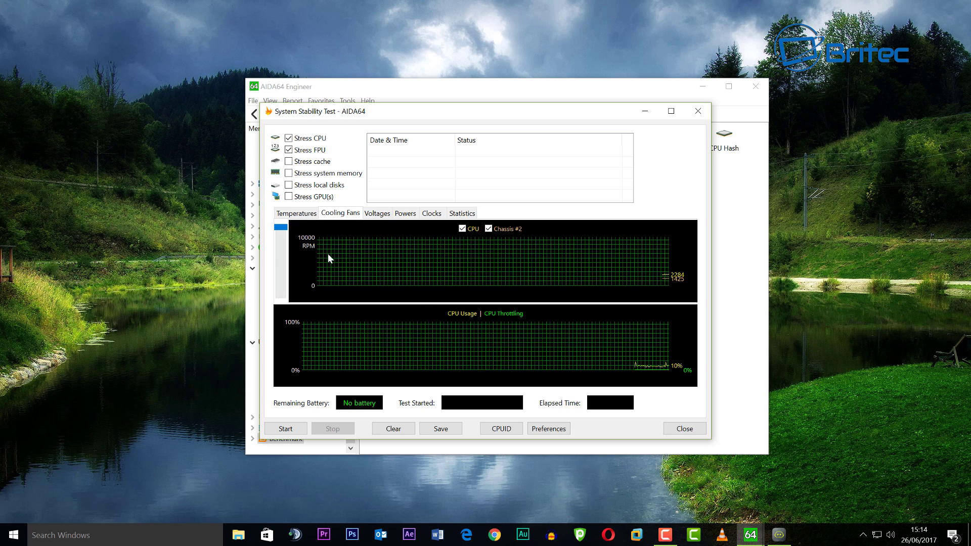
{"action": "left_click", "coordinate": [380, 215]}
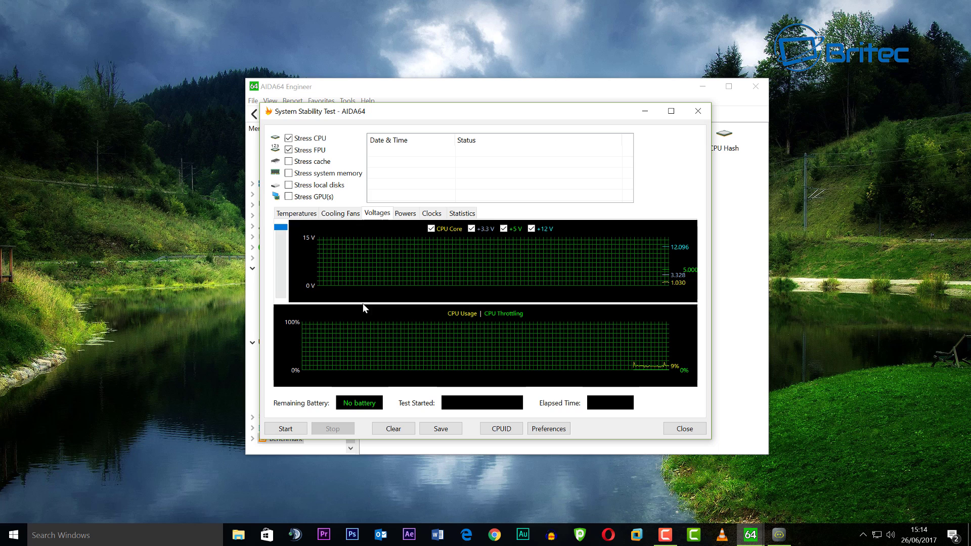
{"action": "left_click", "coordinate": [405, 215]}
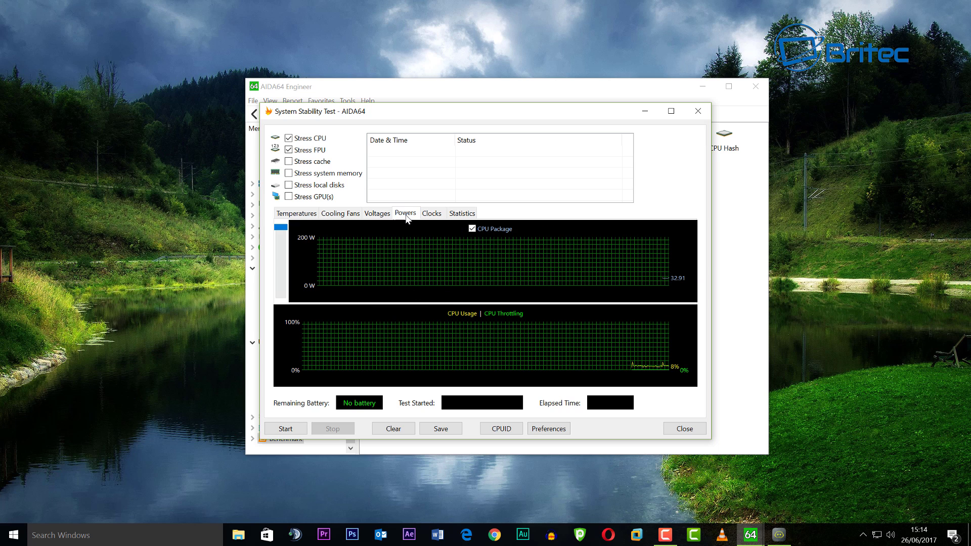
{"action": "left_click", "coordinate": [433, 214]}
{"action": "left_click", "coordinate": [462, 214]}
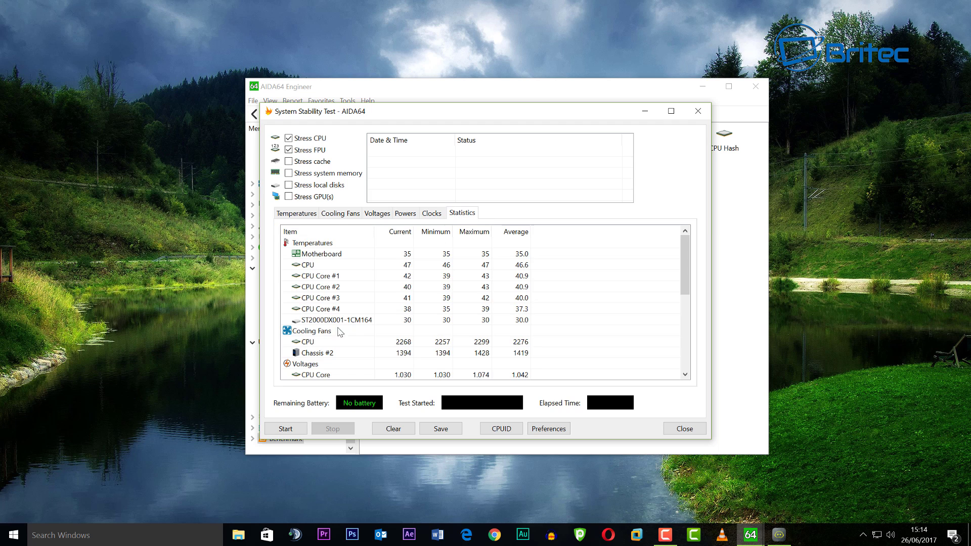
{"action": "scroll", "coordinate": [338, 314], "scroll_direction": "down", "scroll_amount": 5}
{"action": "scroll", "coordinate": [335, 325], "scroll_direction": "up", "scroll_amount": 2}
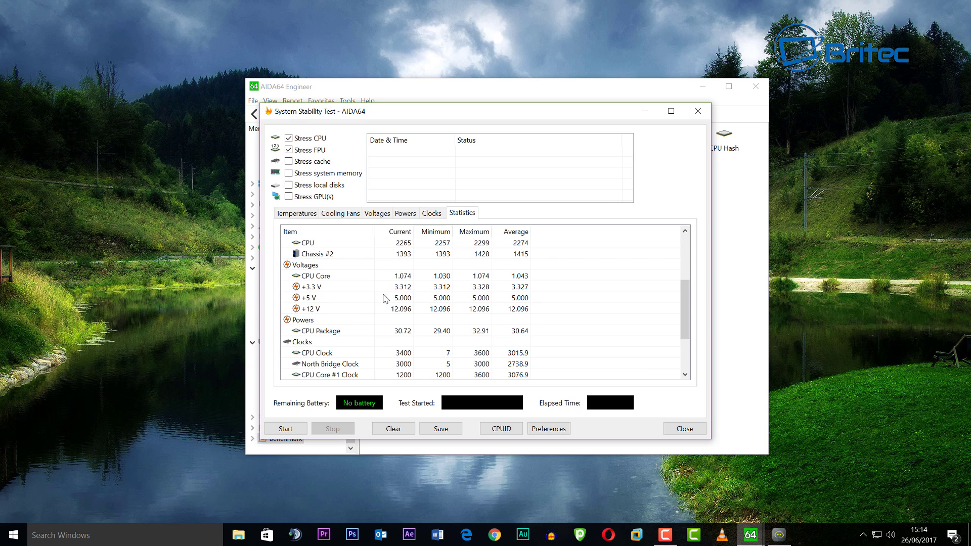
{"action": "scroll", "coordinate": [382, 300], "scroll_direction": "up", "scroll_amount": 3}
{"action": "left_click", "coordinate": [307, 215]}
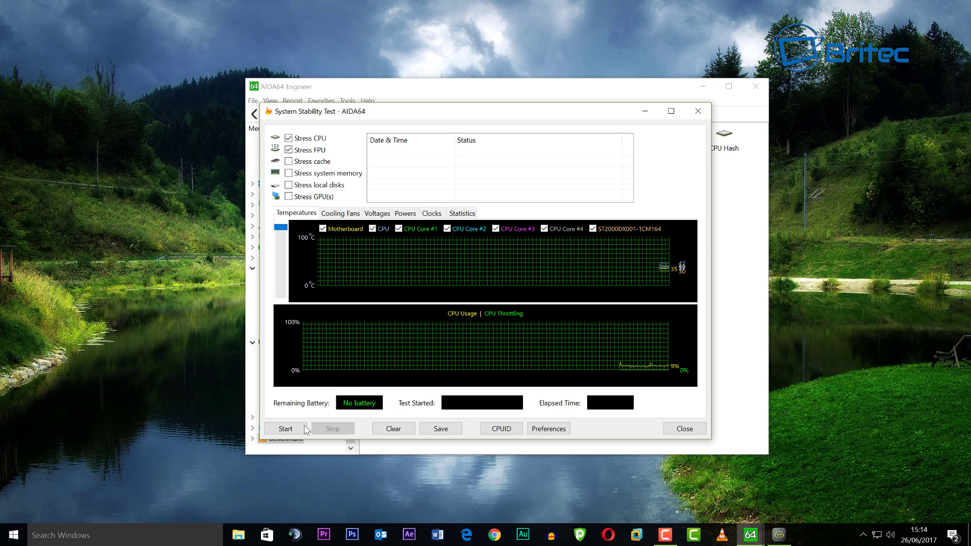
Start the CPU and FPU stability test and bring up NZXT CAM from the taskbar
{"action": "left_click", "coordinate": [279, 434]}
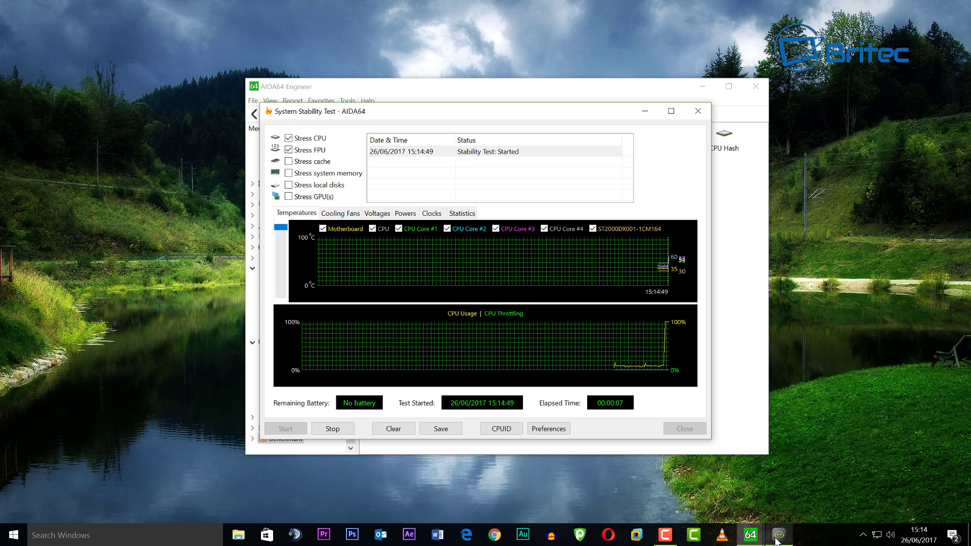
{"action": "left_click", "coordinate": [778, 534]}
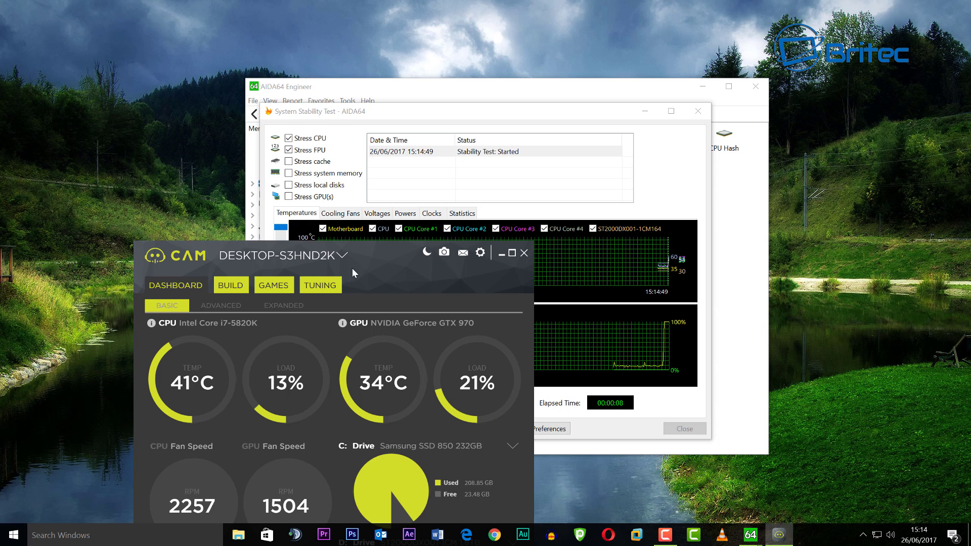
Reposition the CAM window to check the 100% CPU load, then minimize CAM
{"action": "left_click_drag", "start_coordinate": [370, 258], "coordinate": [670, 85]}
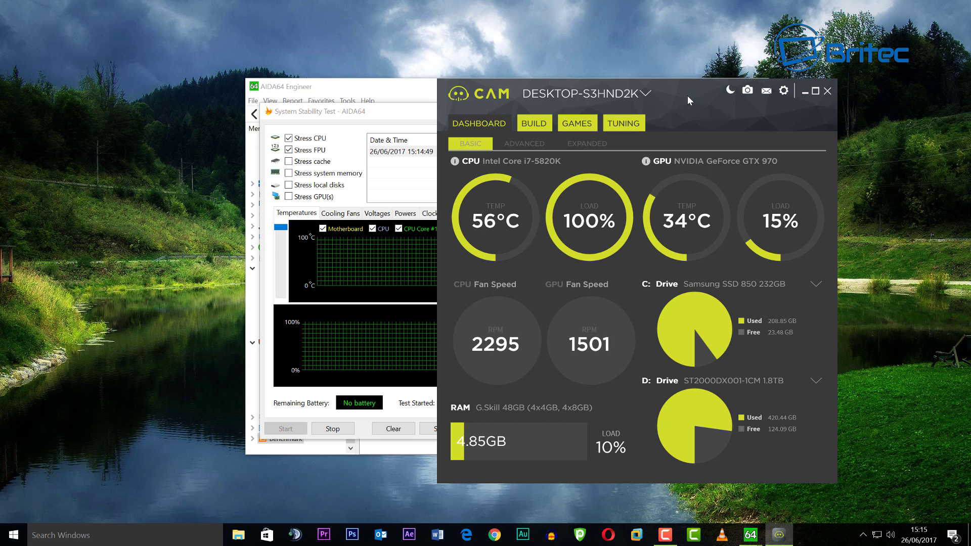
{"action": "left_click_drag", "start_coordinate": [686, 96], "coordinate": [543, 82]}
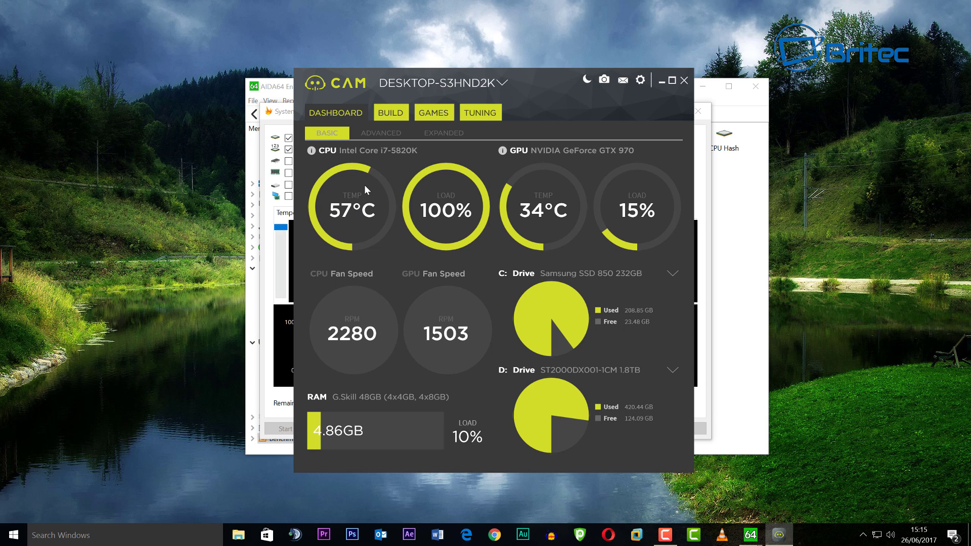
{"action": "left_click", "coordinate": [661, 84]}
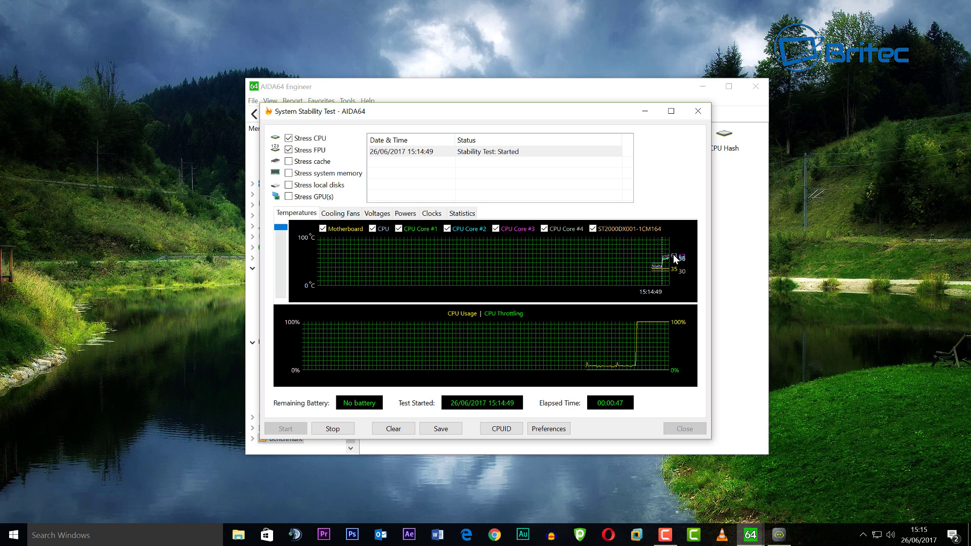
Go from the Cooling Fans and Voltages graphs to the Statistics table and scroll its sensor values
{"action": "left_click", "coordinate": [340, 215]}
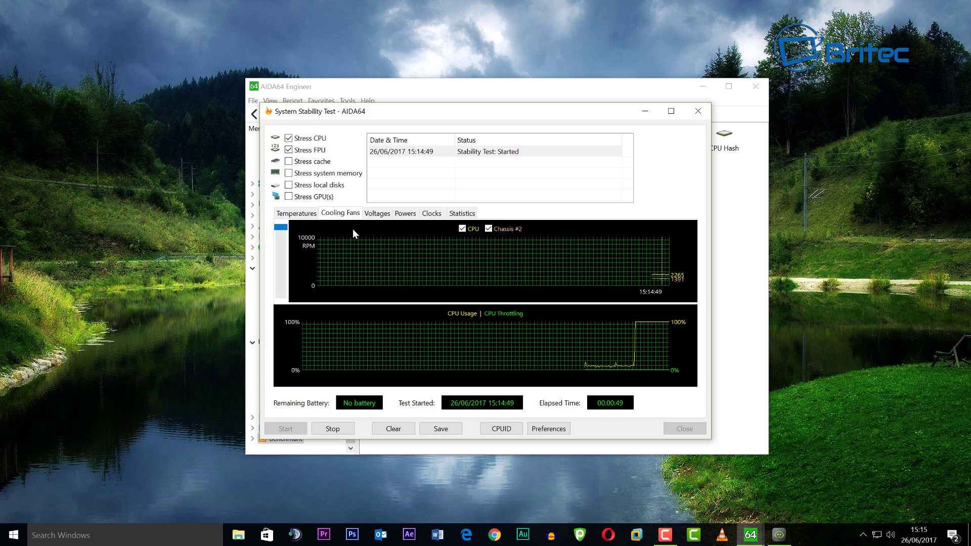
{"action": "left_click", "coordinate": [384, 214]}
{"action": "left_click", "coordinate": [464, 214]}
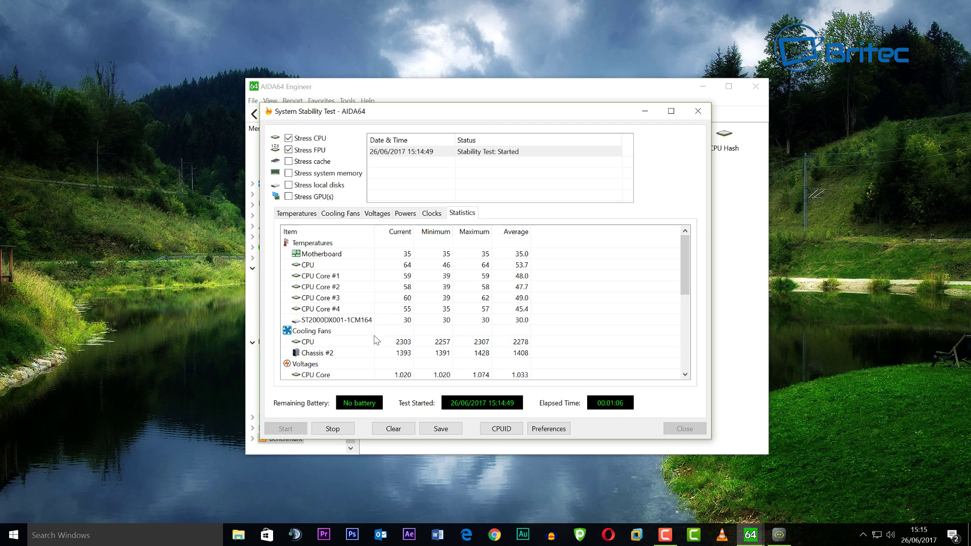
{"action": "scroll", "coordinate": [377, 340], "scroll_direction": "down", "scroll_amount": 5}
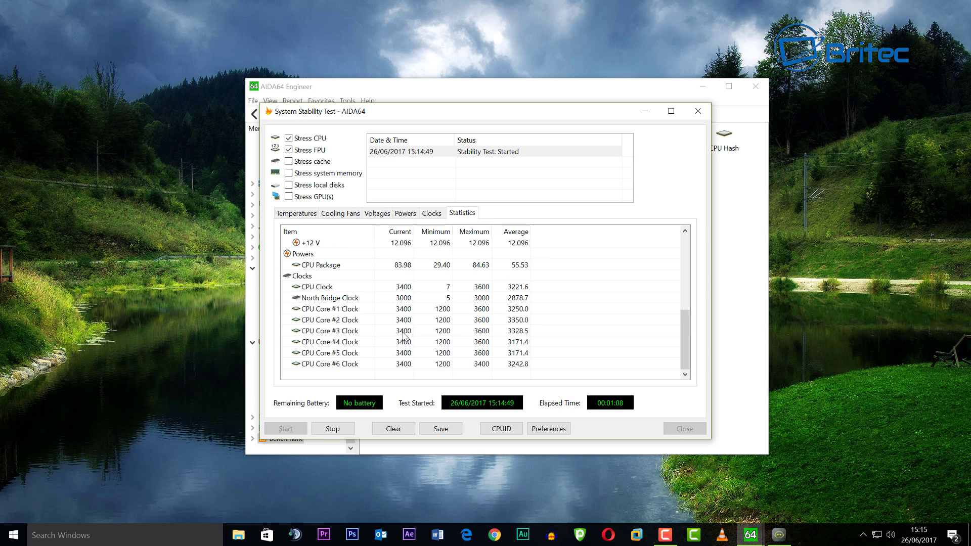
{"action": "scroll", "coordinate": [430, 339], "scroll_direction": "up", "scroll_amount": 5}
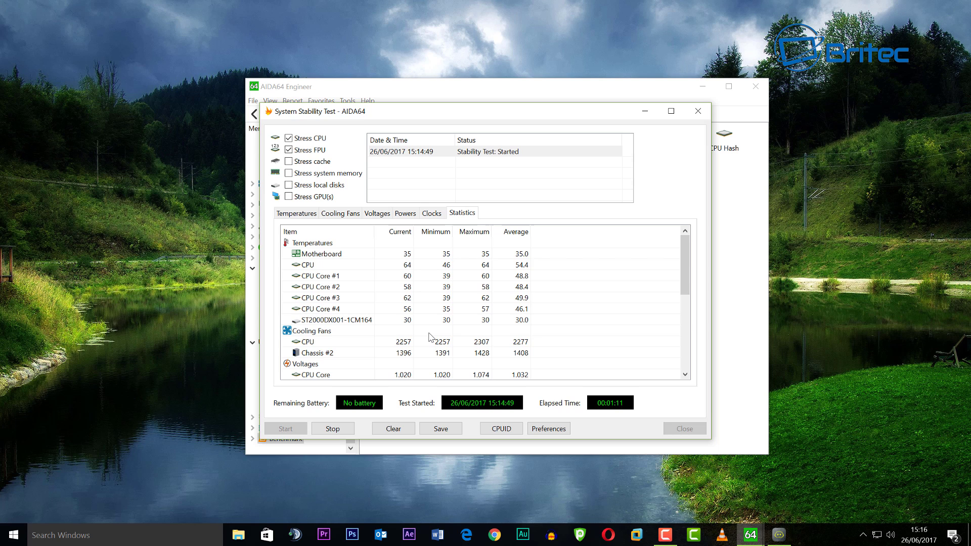
Open the i7-5820K's CPUID details, review them, and close the dialog
{"action": "left_click", "coordinate": [505, 432]}
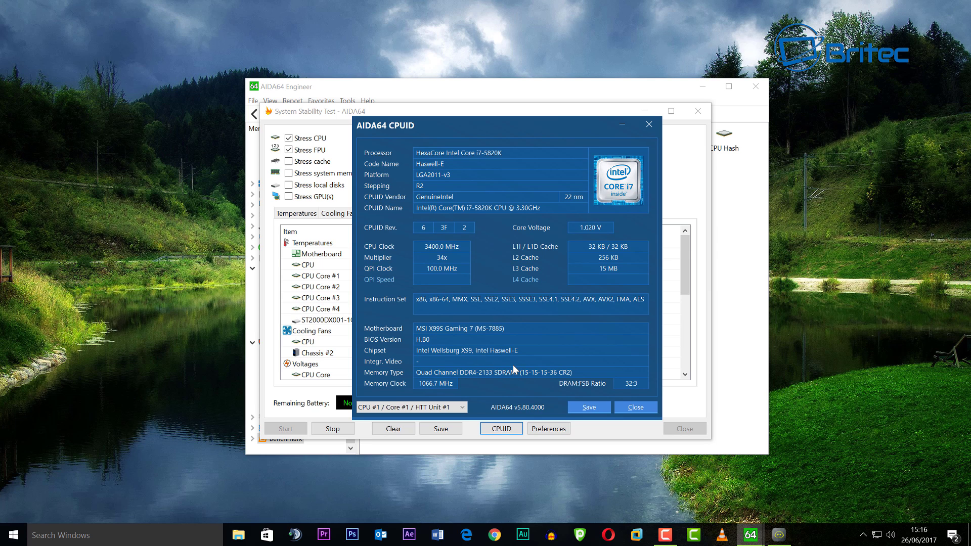
{"action": "left_click", "coordinate": [649, 124]}
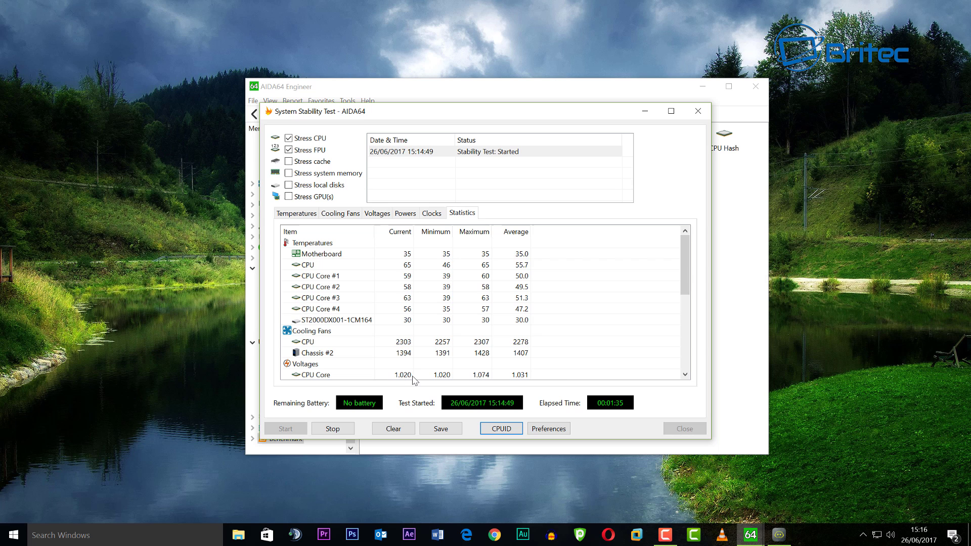
{"action": "left_click", "coordinate": [429, 99]}
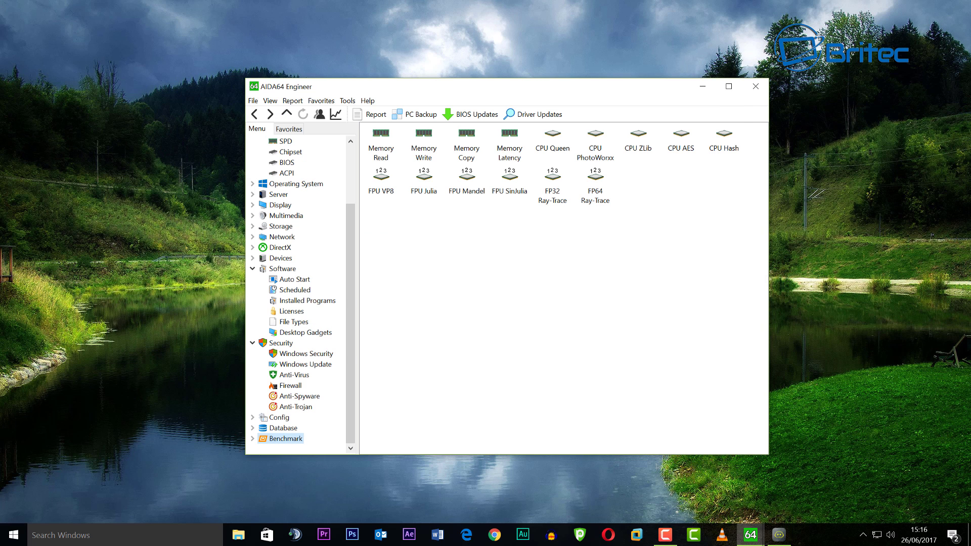
{"action": "left_click", "coordinate": [779, 534]}
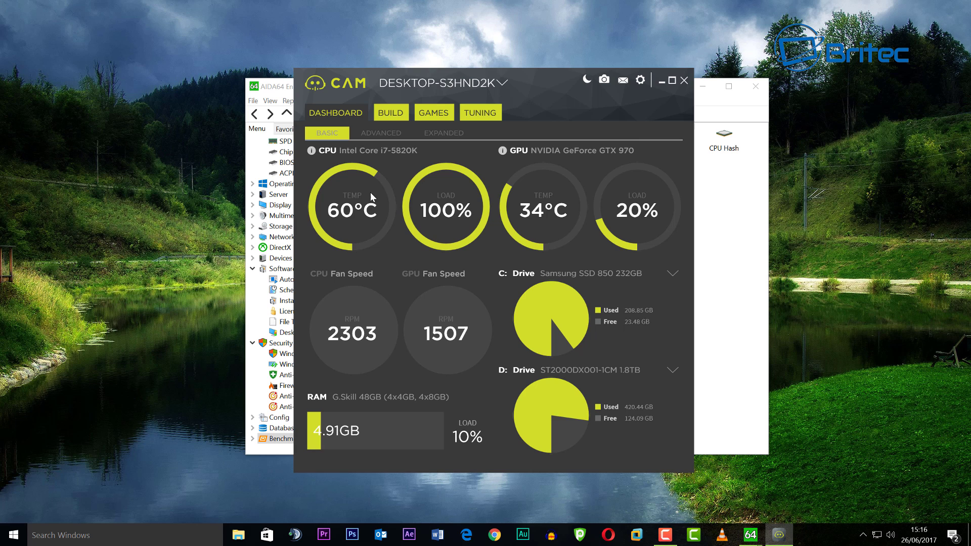
{"action": "left_click", "coordinate": [662, 82]}
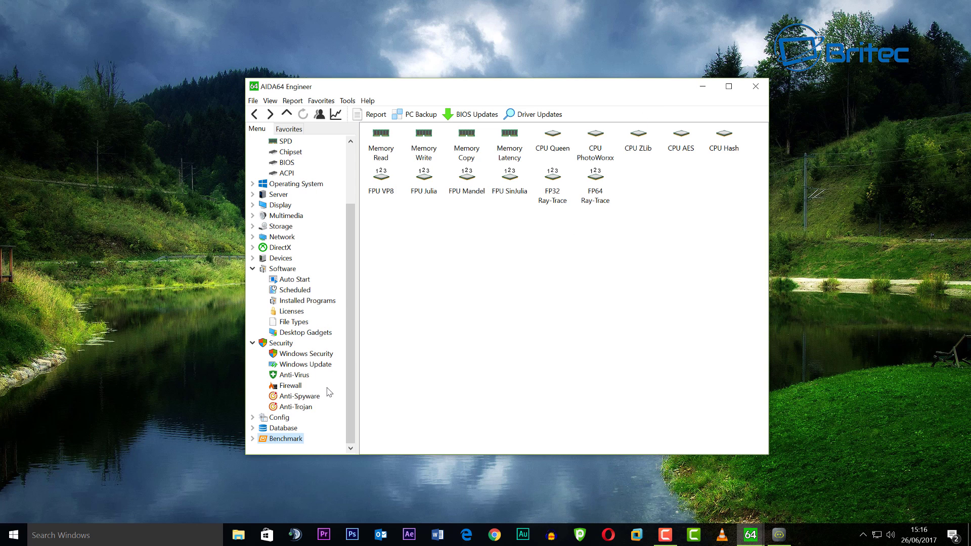
{"action": "scroll", "coordinate": [329, 392], "scroll_direction": "up", "scroll_amount": 3}
{"action": "scroll", "coordinate": [328, 392], "scroll_direction": "down", "scroll_amount": 2}
Stop the stability test at 2:00 and bring up the NZXT CAM dashboard
{"action": "mouse_move", "coordinate": [748, 541]}
{"action": "left_click", "coordinate": [800, 481]}
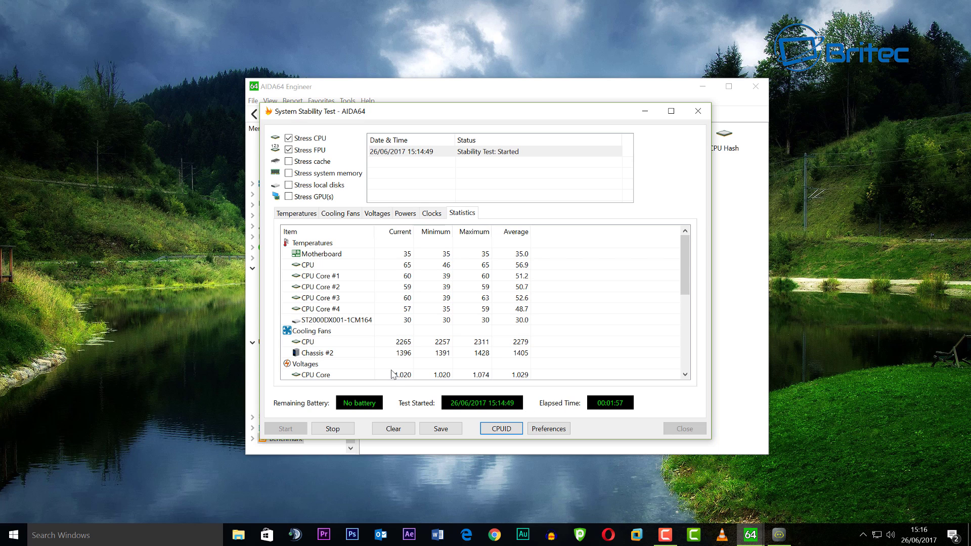
{"action": "left_click", "coordinate": [330, 429]}
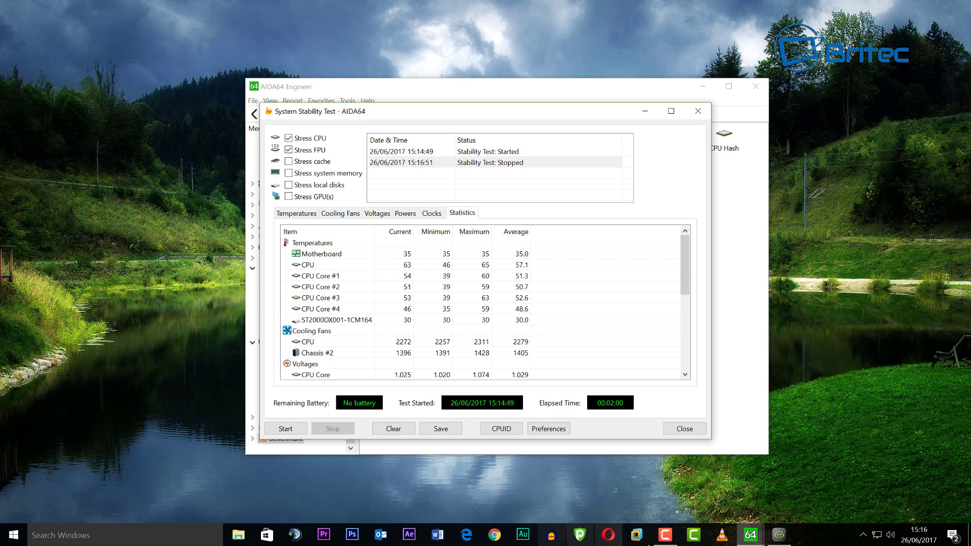
{"action": "left_click", "coordinate": [771, 542]}
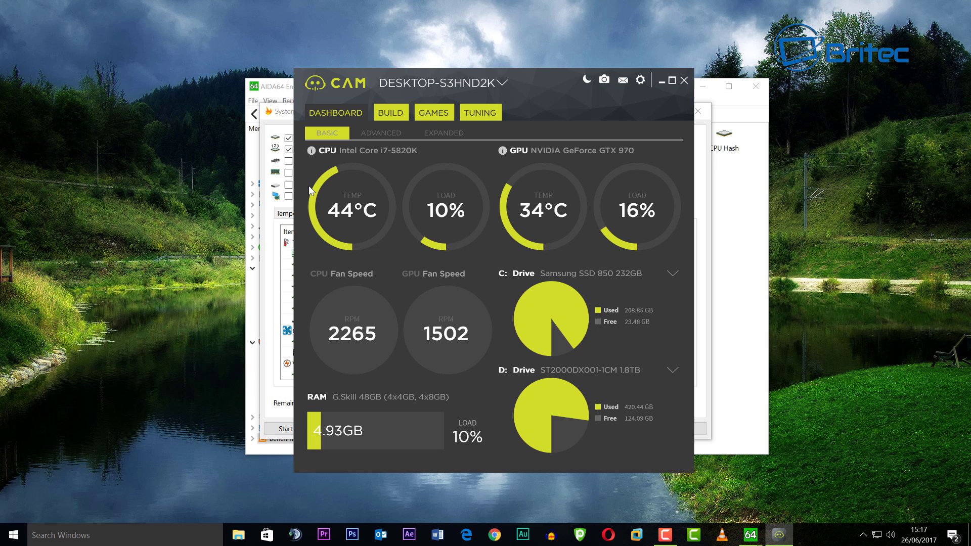
Minimise NZXT CAM to show AIDA64's stopped test: CPU peak 65, average 56.4
{"action": "left_click", "coordinate": [662, 81]}
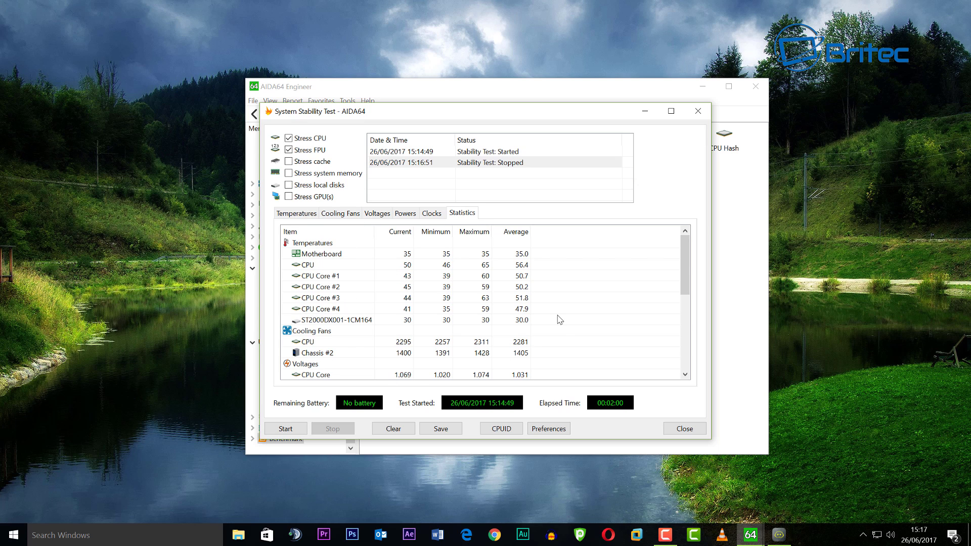
Close the stability test window and expand the Config section in the menu tree
{"action": "left_click", "coordinate": [698, 111]}
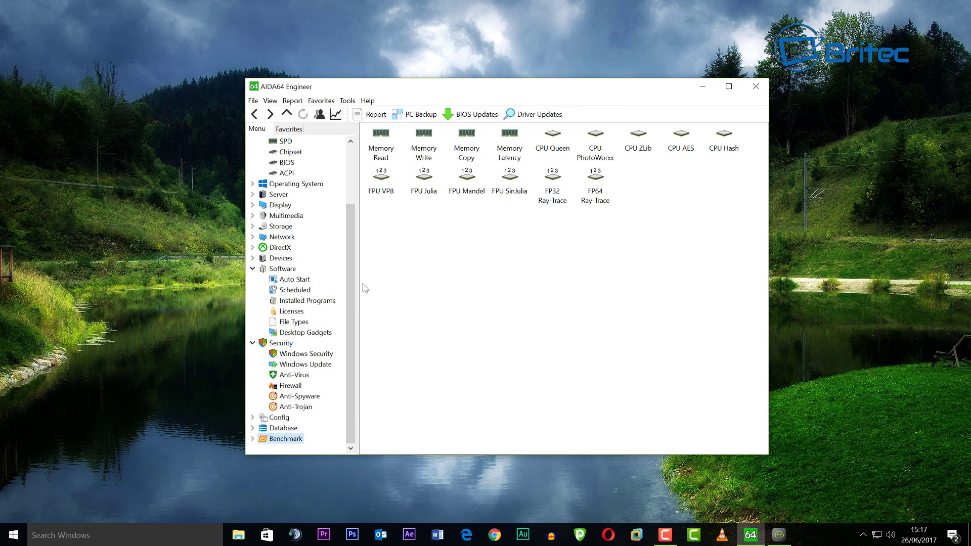
{"action": "left_click", "coordinate": [280, 417]}
{"action": "left_click", "coordinate": [252, 418]}
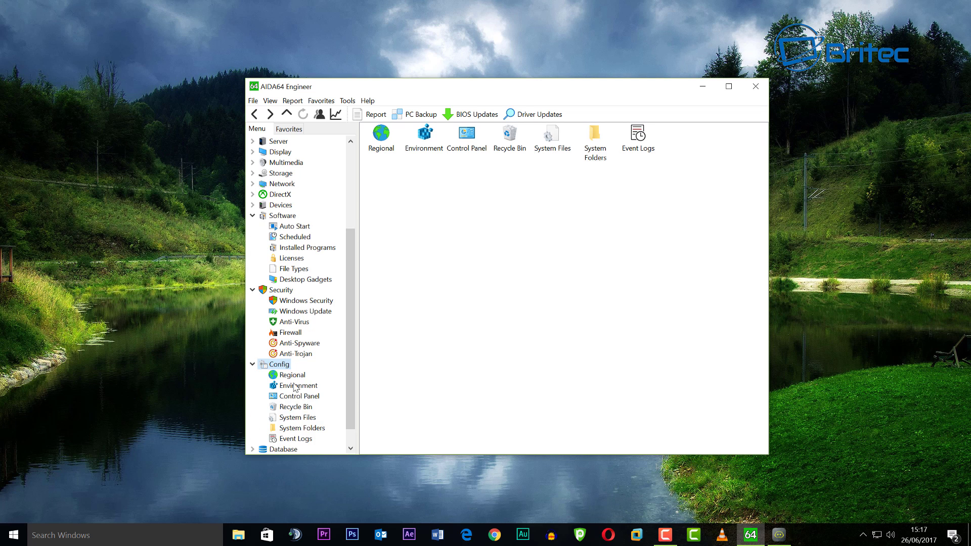
Browse the Regional, Environment, Control Panel and Recycle Bin pages under Config
{"action": "left_click", "coordinate": [292, 377]}
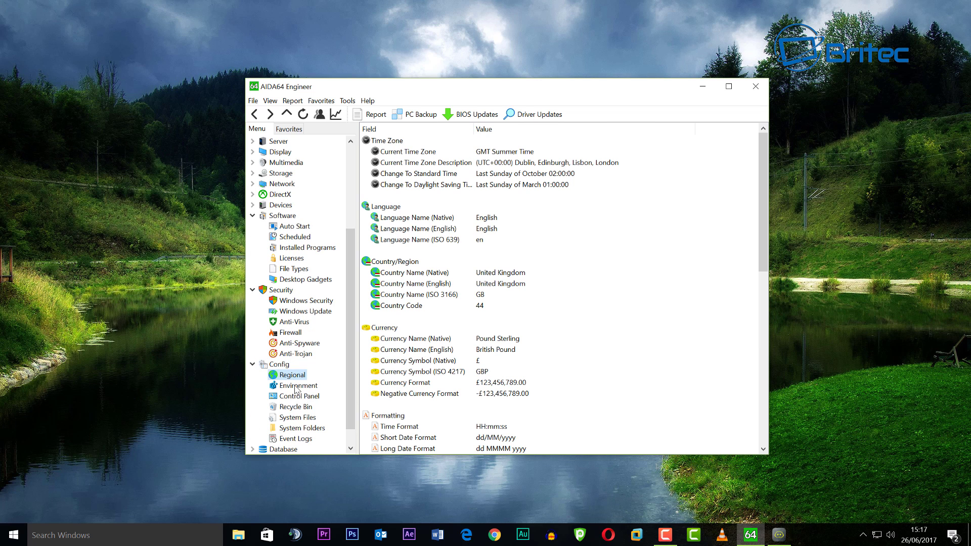
{"action": "left_click", "coordinate": [298, 386]}
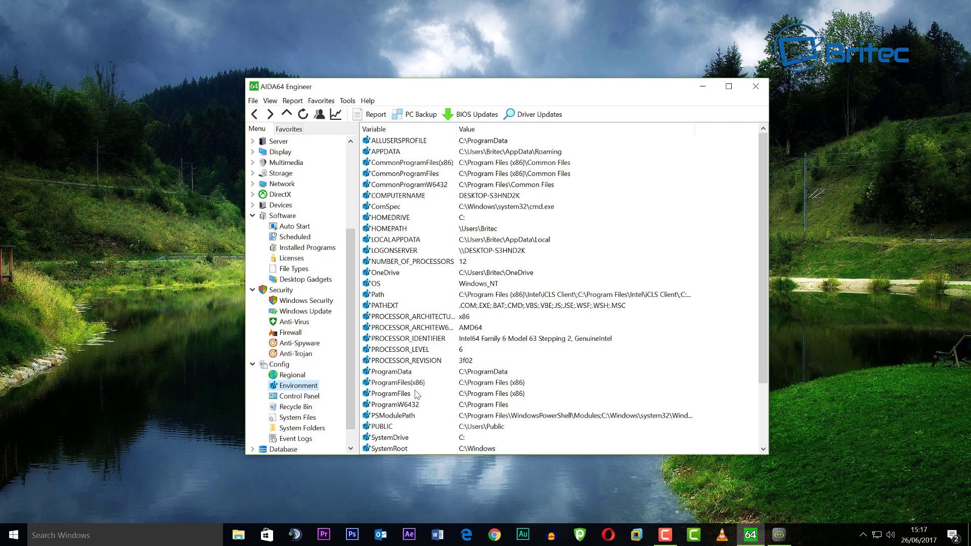
{"action": "left_click", "coordinate": [312, 398]}
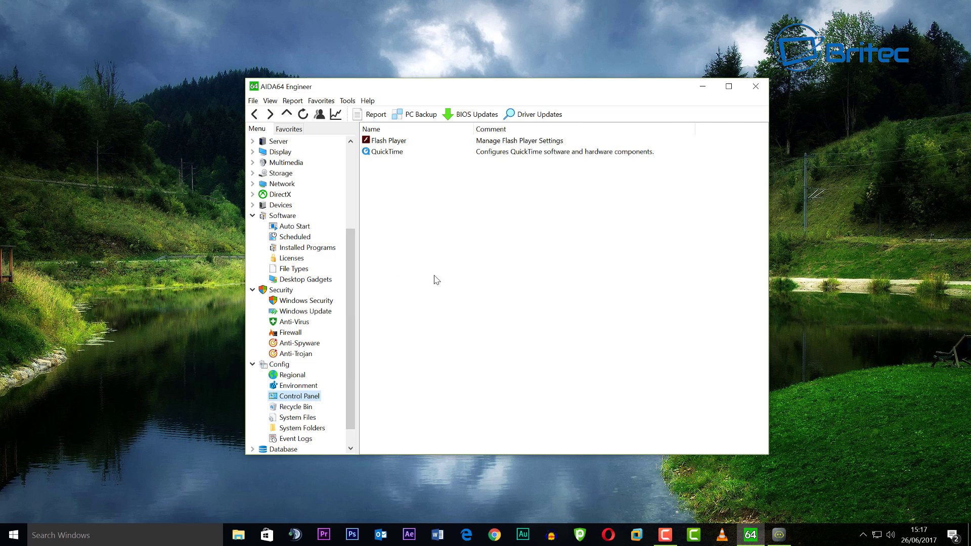
{"action": "left_click", "coordinate": [294, 409]}
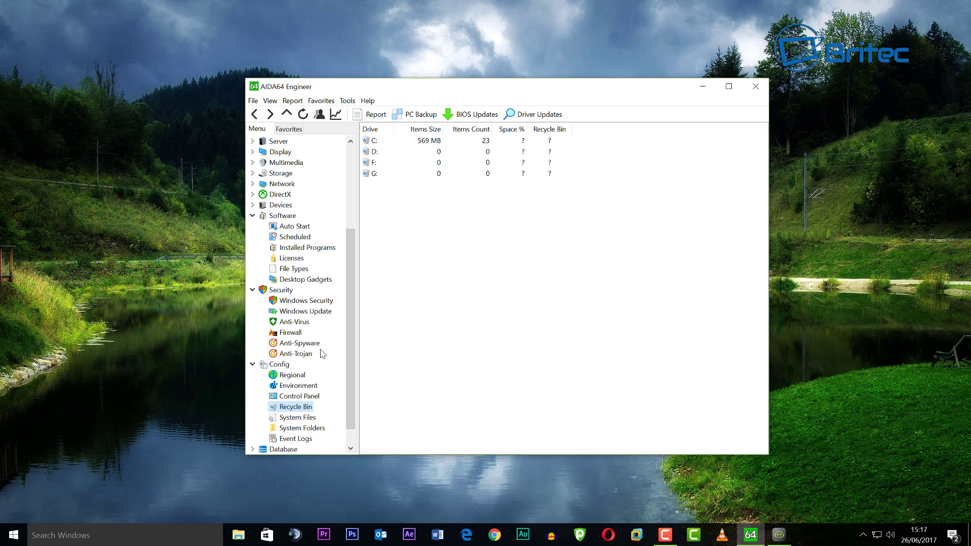
On the Event Logs page, widen Log Name and inspect the first warning event's properties
{"action": "left_click", "coordinate": [308, 440]}
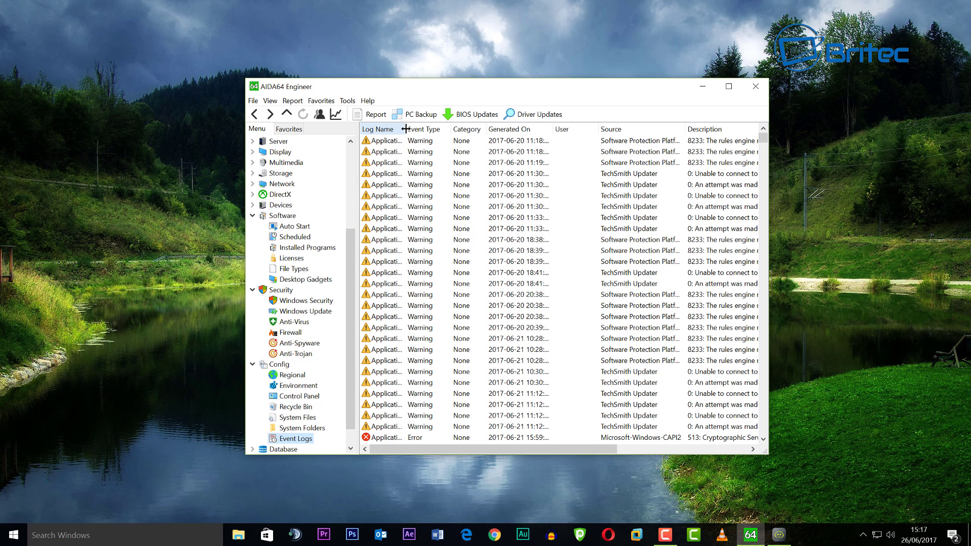
{"action": "left_click_drag", "start_coordinate": [406, 129], "coordinate": [428, 129]}
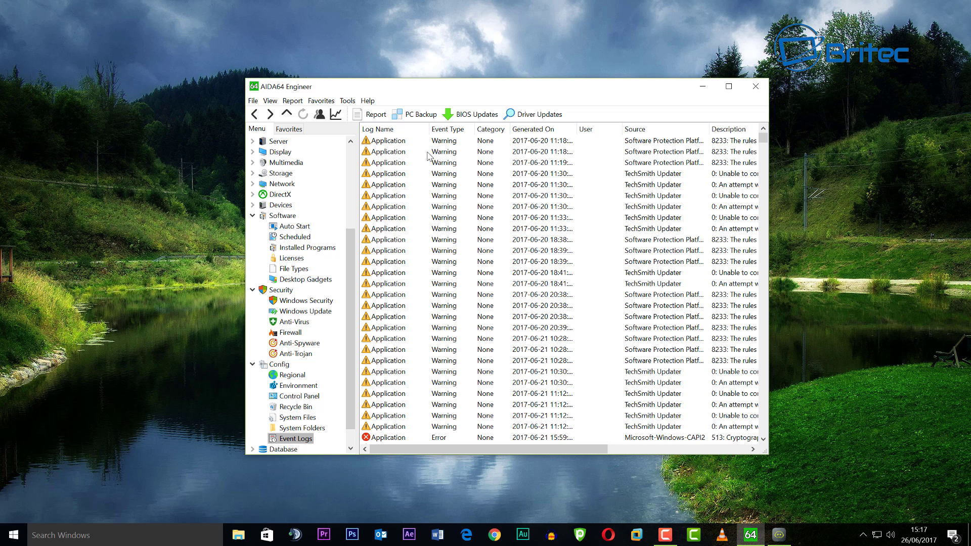
{"action": "left_click", "coordinate": [388, 143]}
{"action": "double_click", "coordinate": [390, 144]}
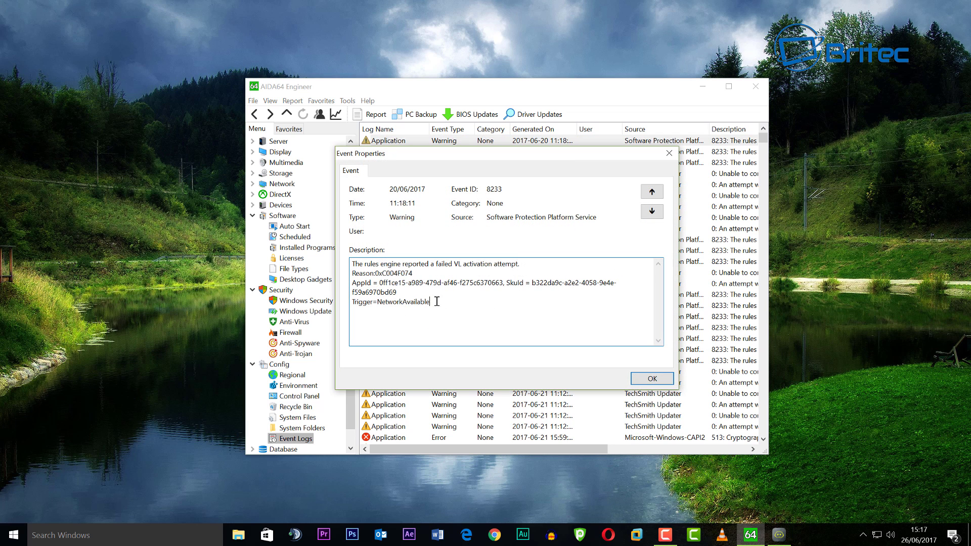
{"action": "left_click_drag", "start_coordinate": [435, 302], "coordinate": [353, 263]}
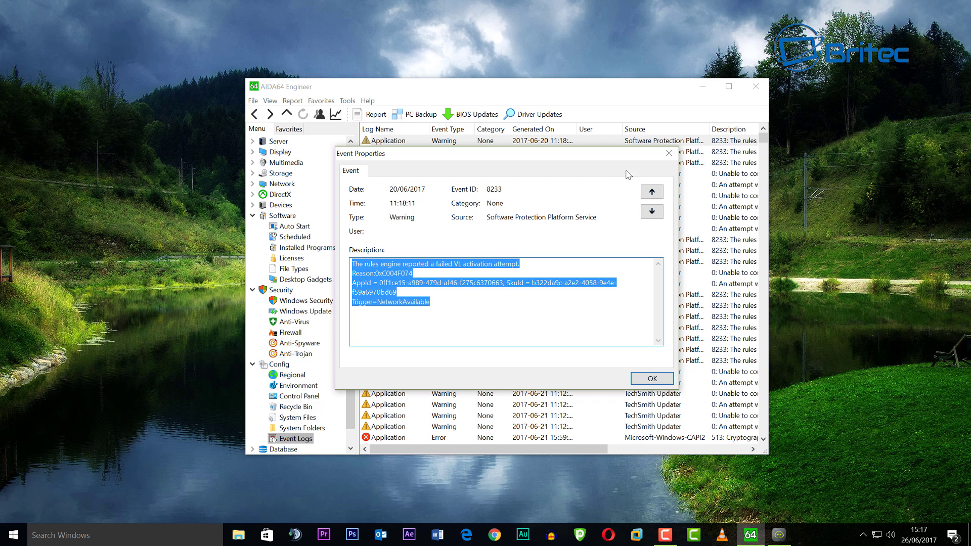
{"action": "left_click", "coordinate": [669, 153]}
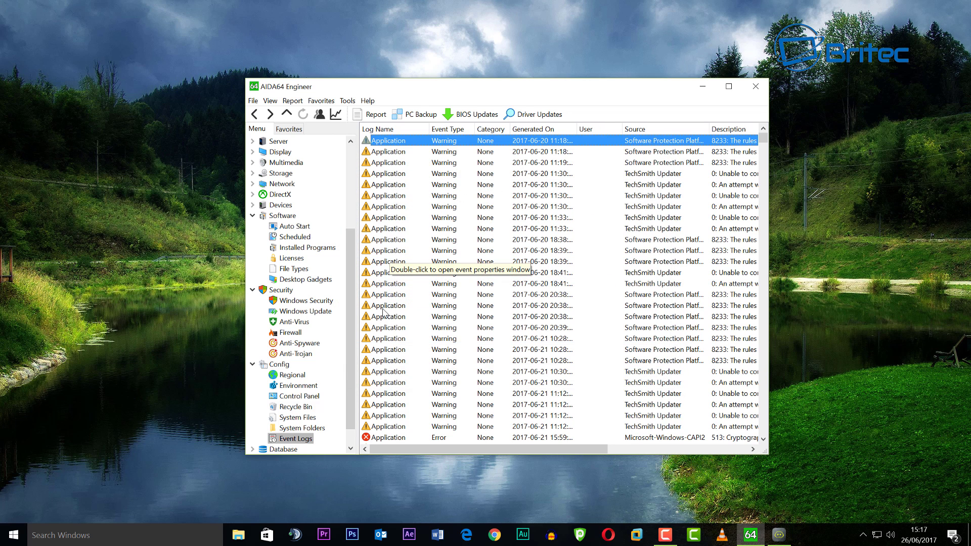
Open and close the Microsoft-Windows-CAPI2 error event (ID 513) details
{"action": "scroll", "coordinate": [412, 396], "scroll_direction": "down", "scroll_amount": 3}
{"action": "double_click", "coordinate": [390, 339]}
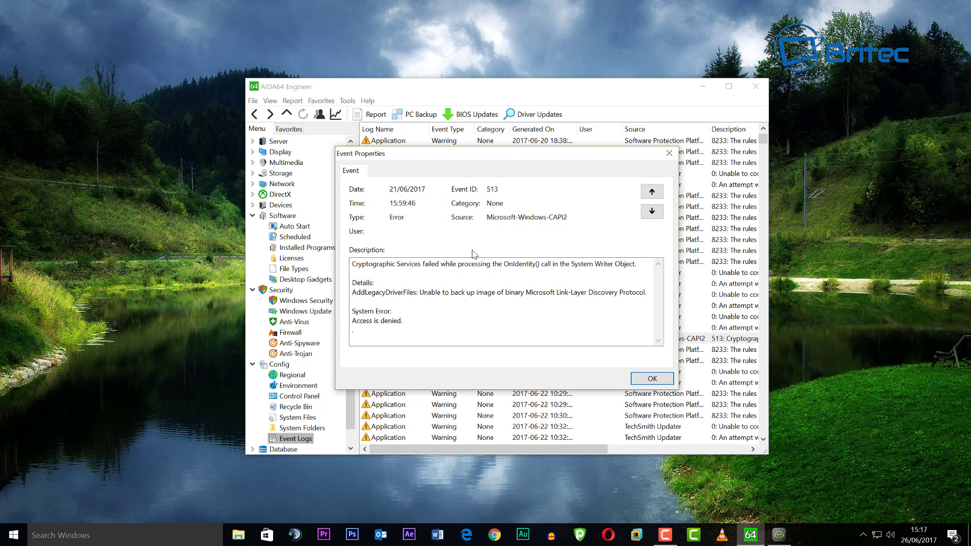
{"action": "left_click", "coordinate": [669, 153]}
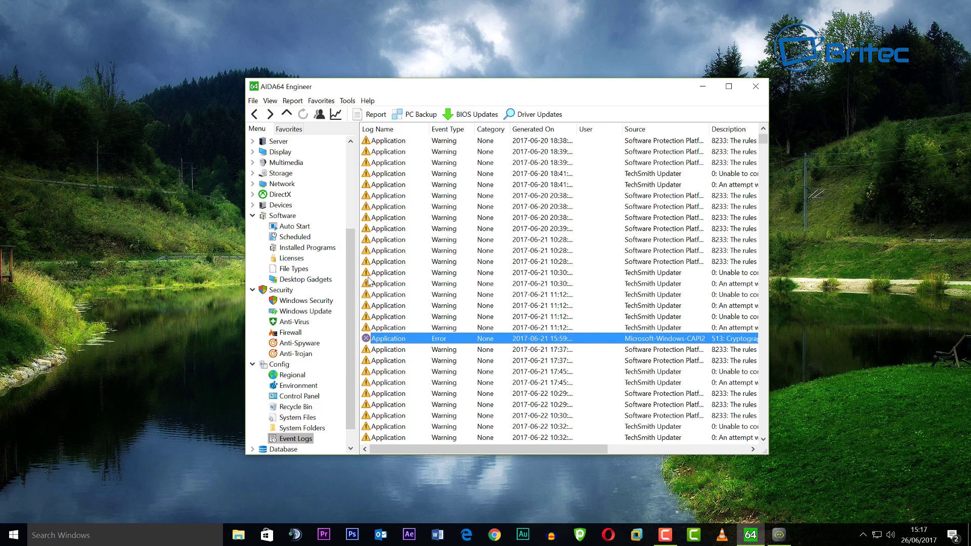
Collapse Software, expand Devices, and view the Input and Printers pages
{"action": "scroll", "coordinate": [301, 334], "scroll_direction": "up", "scroll_amount": 3}
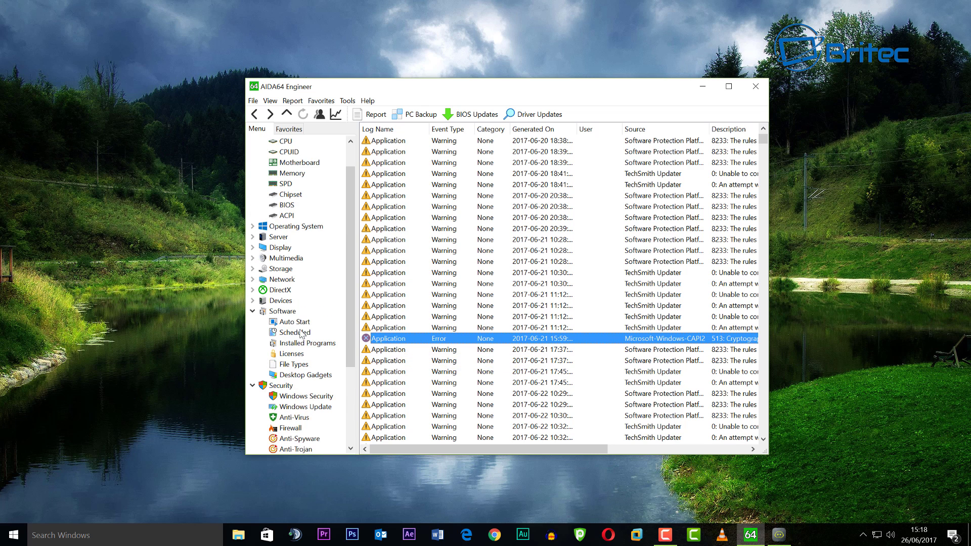
{"action": "left_click", "coordinate": [252, 312]}
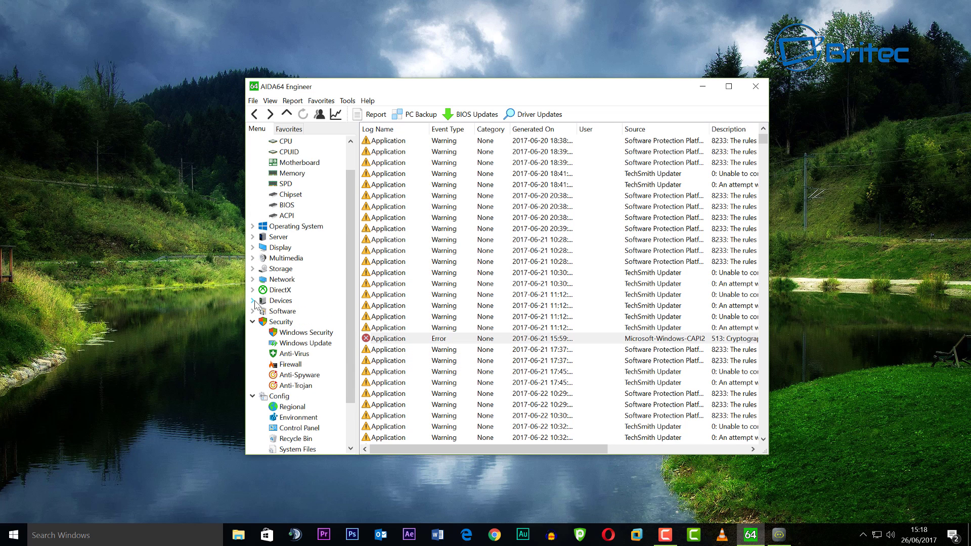
{"action": "left_click", "coordinate": [252, 301]}
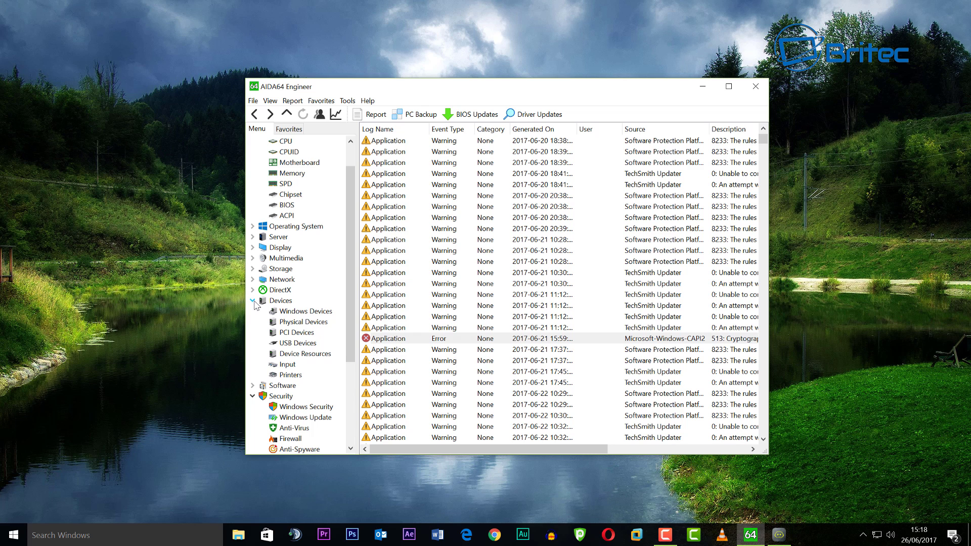
{"action": "left_click", "coordinate": [288, 366]}
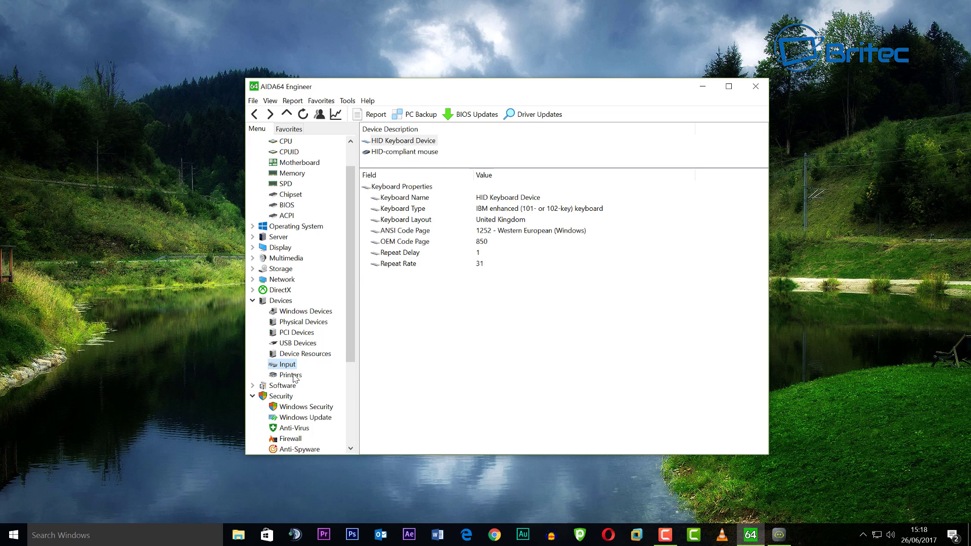
{"action": "left_click", "coordinate": [292, 376]}
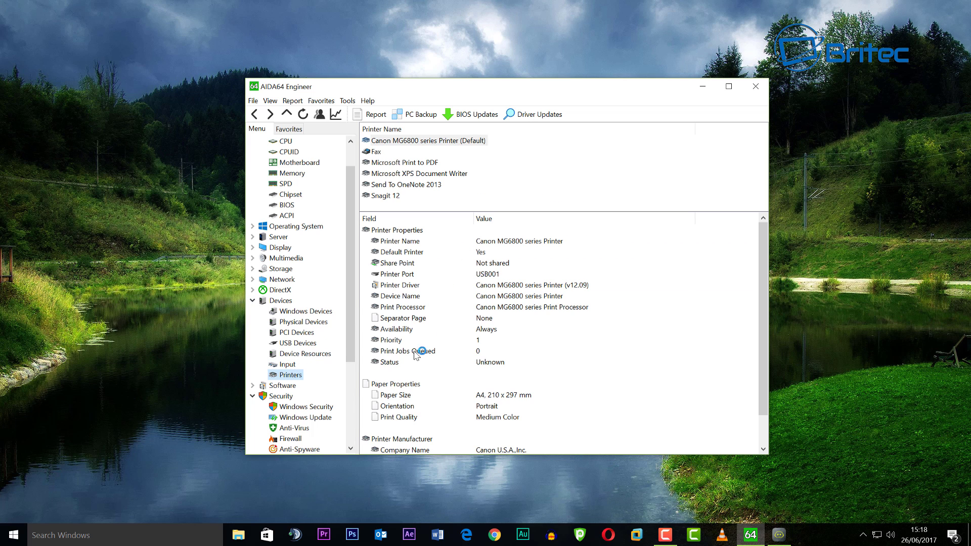
View DirectX Video capabilities, then the Server and Operating System overviews
{"action": "left_click", "coordinate": [252, 301]}
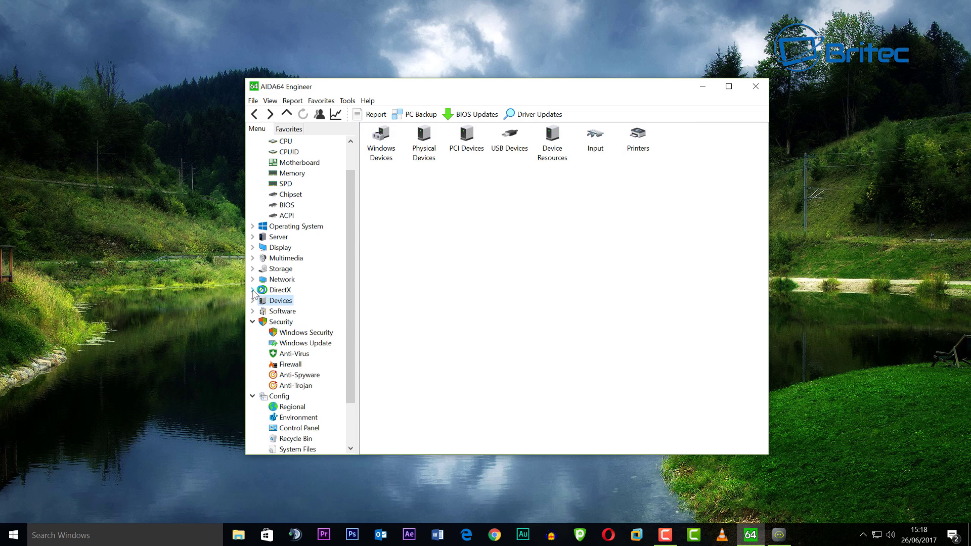
{"action": "left_click", "coordinate": [252, 290]}
{"action": "left_click", "coordinate": [305, 312]}
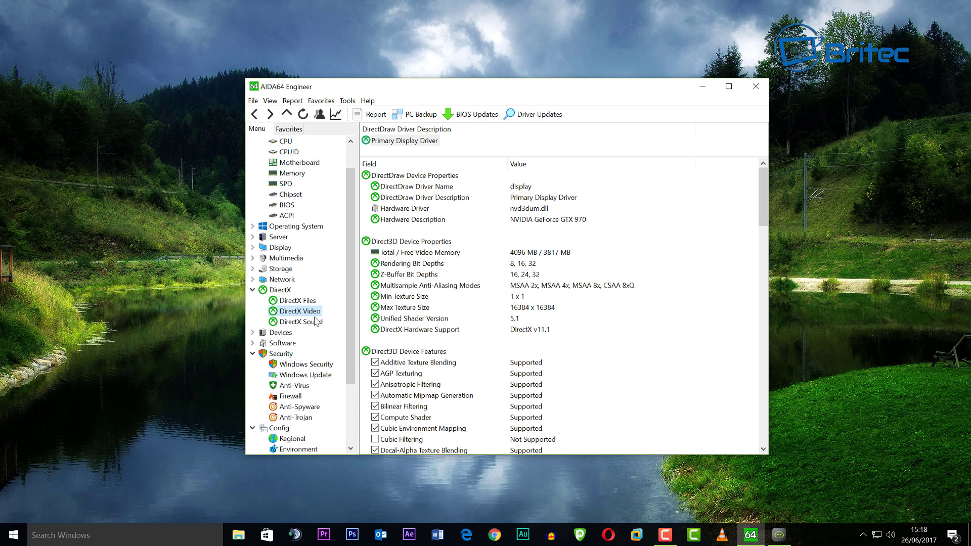
{"action": "scroll", "coordinate": [312, 322], "scroll_direction": "up", "scroll_amount": 1}
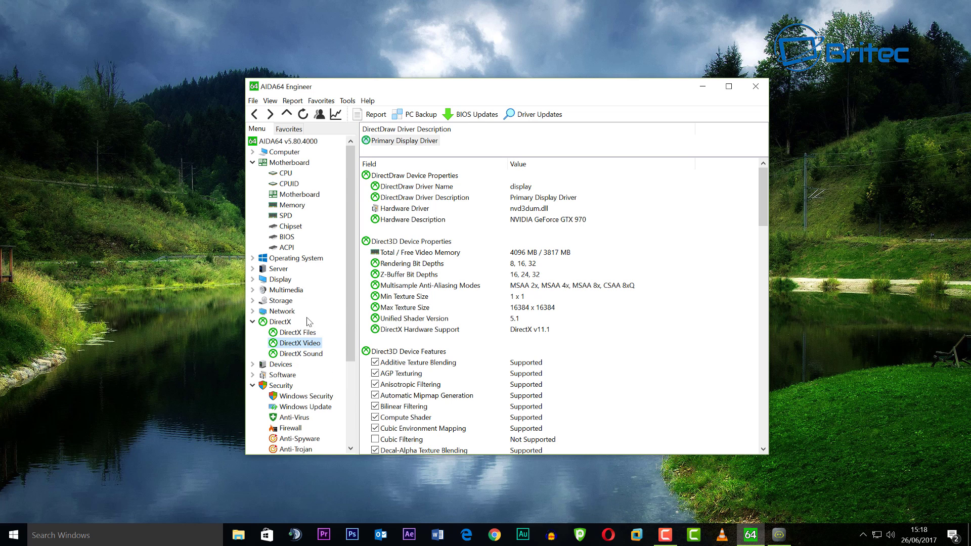
{"action": "left_click", "coordinate": [283, 269]}
{"action": "left_click", "coordinate": [297, 259]}
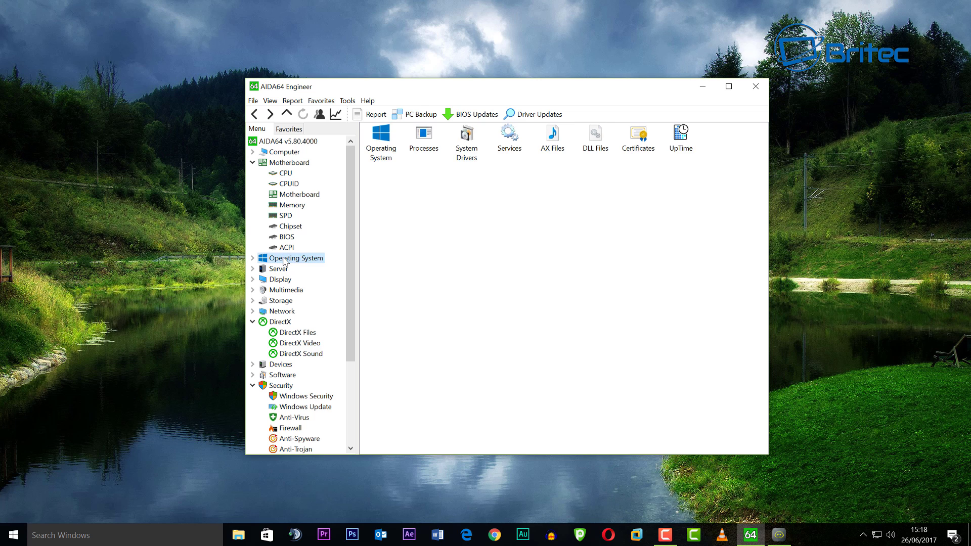
Open the Windows Services list from Operating System and scroll through it
{"action": "left_click", "coordinate": [379, 151]}
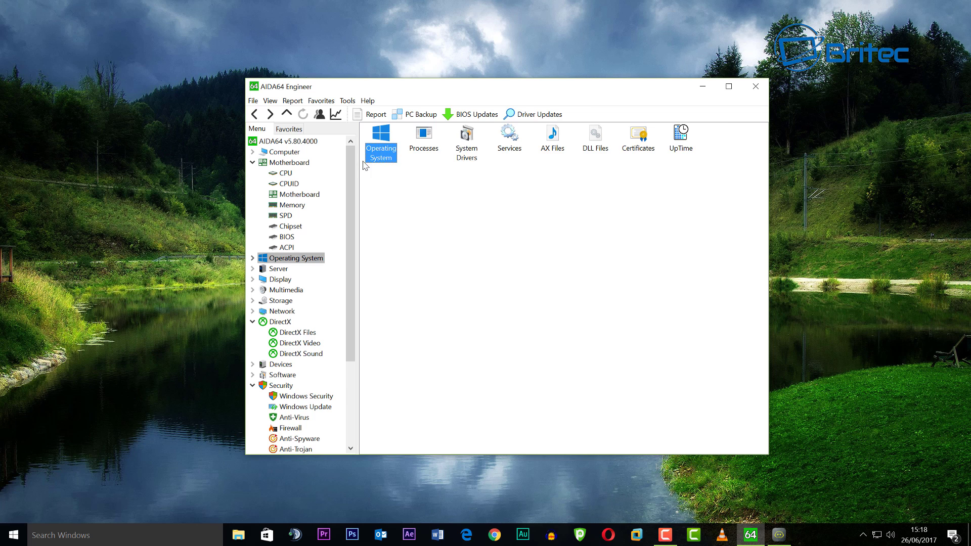
{"action": "double_click", "coordinate": [510, 144]}
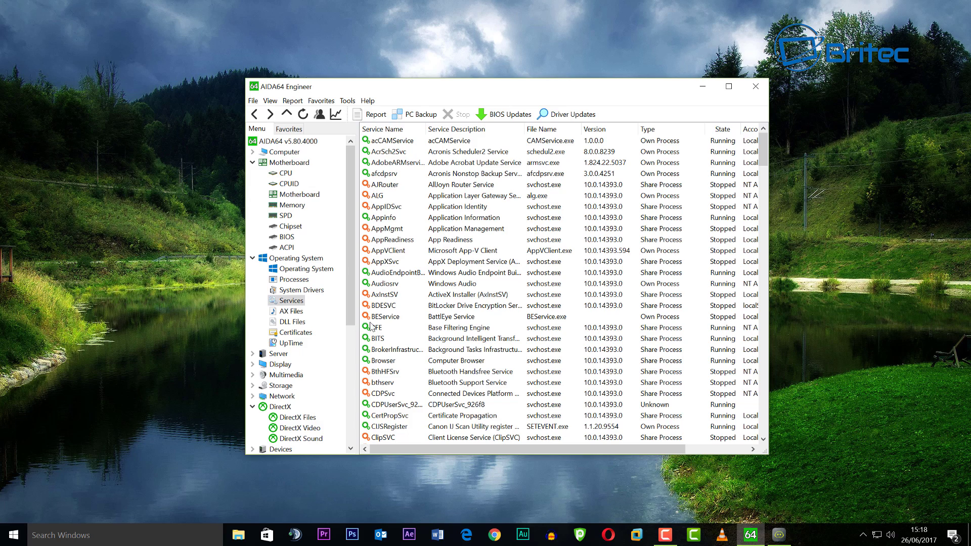
{"action": "scroll", "coordinate": [401, 339], "scroll_direction": "down", "scroll_amount": 5}
{"action": "scroll", "coordinate": [401, 339], "scroll_direction": "down", "scroll_amount": 15}
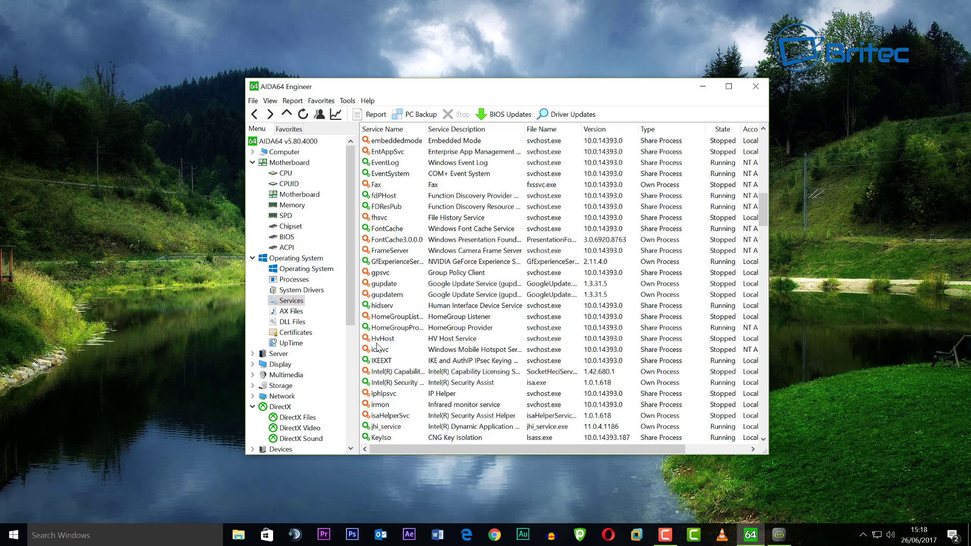
{"action": "scroll", "coordinate": [376, 347], "scroll_direction": "down", "scroll_amount": 8}
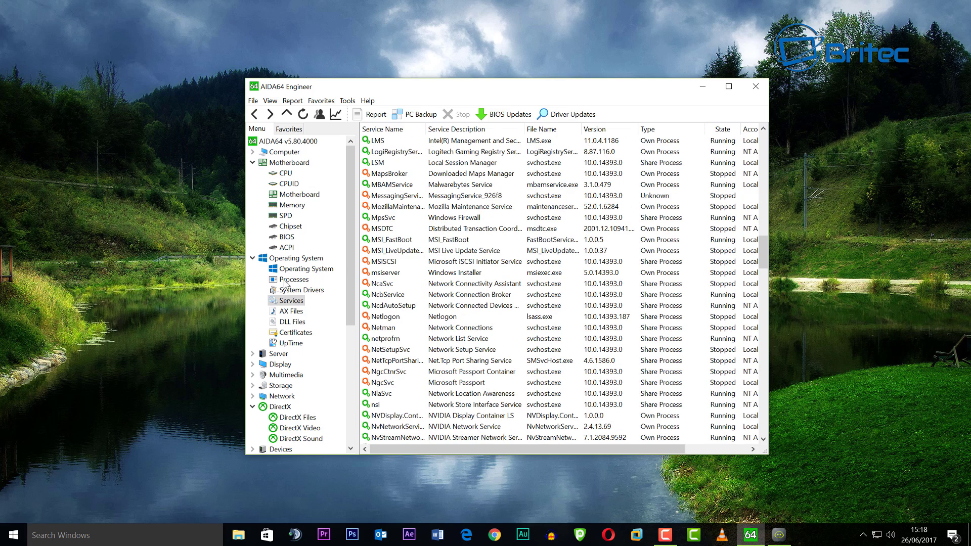
Open the System Drivers list and scroll to the DXGKrnl driver, dismissing its copy menu
{"action": "left_click", "coordinate": [298, 259]}
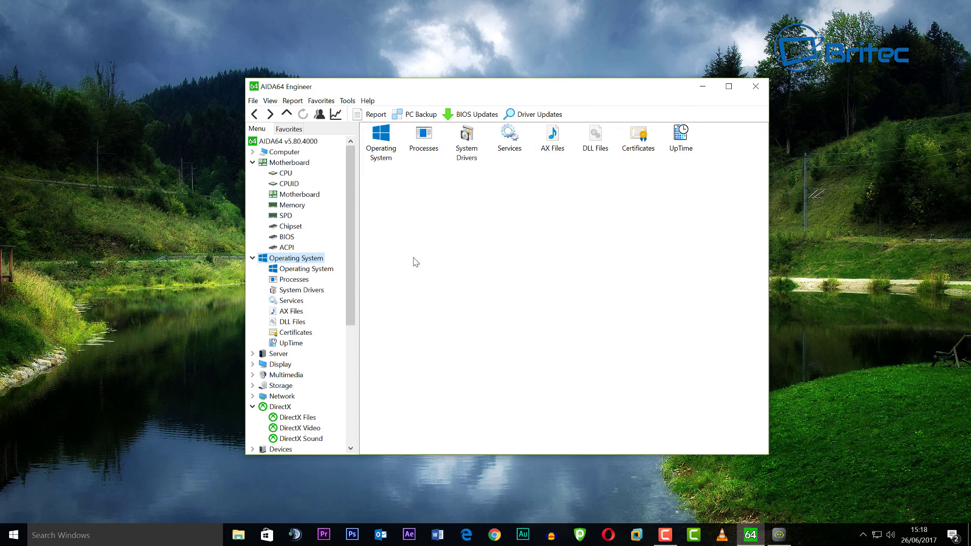
{"action": "left_click", "coordinate": [468, 156]}
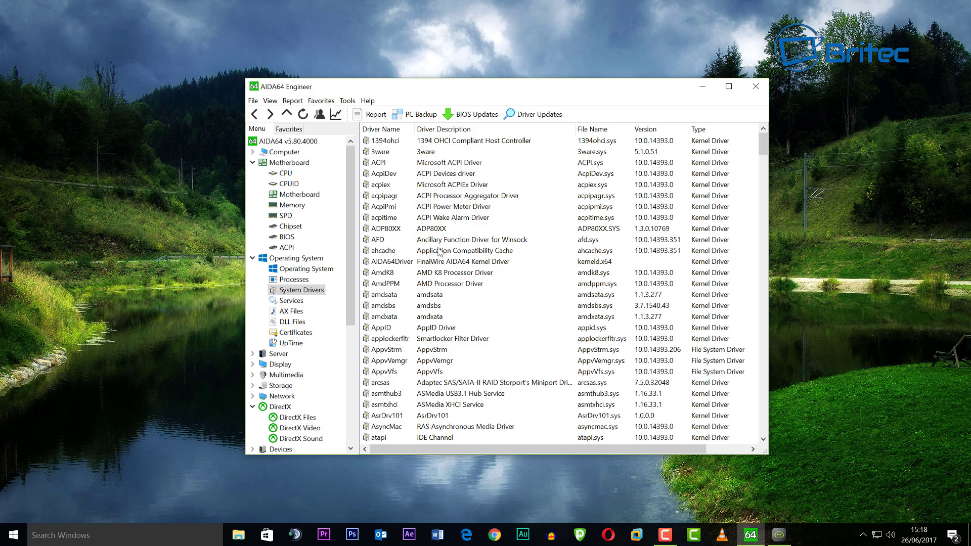
{"action": "scroll", "coordinate": [439, 257], "scroll_direction": "down", "scroll_amount": 8}
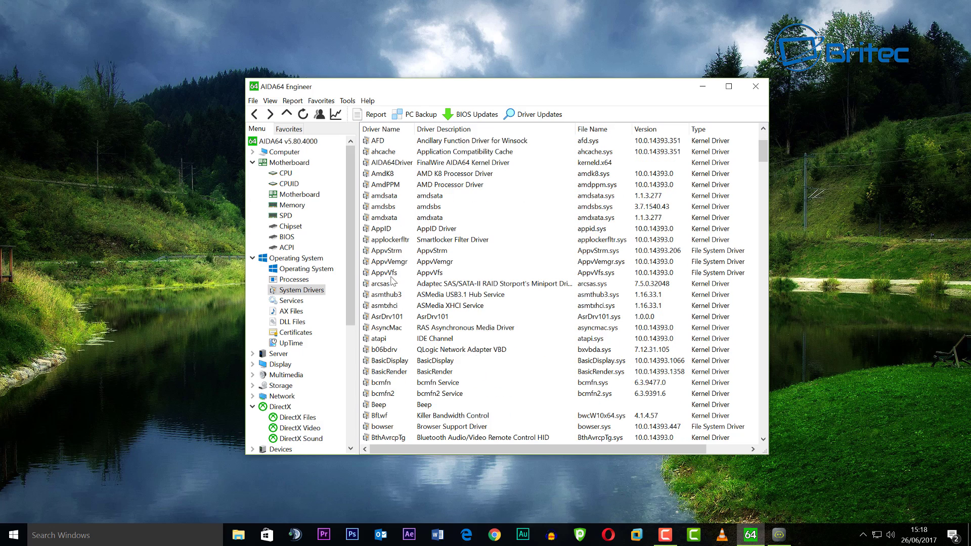
{"action": "scroll", "coordinate": [396, 301], "scroll_direction": "down", "scroll_amount": 8}
{"action": "right_click", "coordinate": [384, 306]}
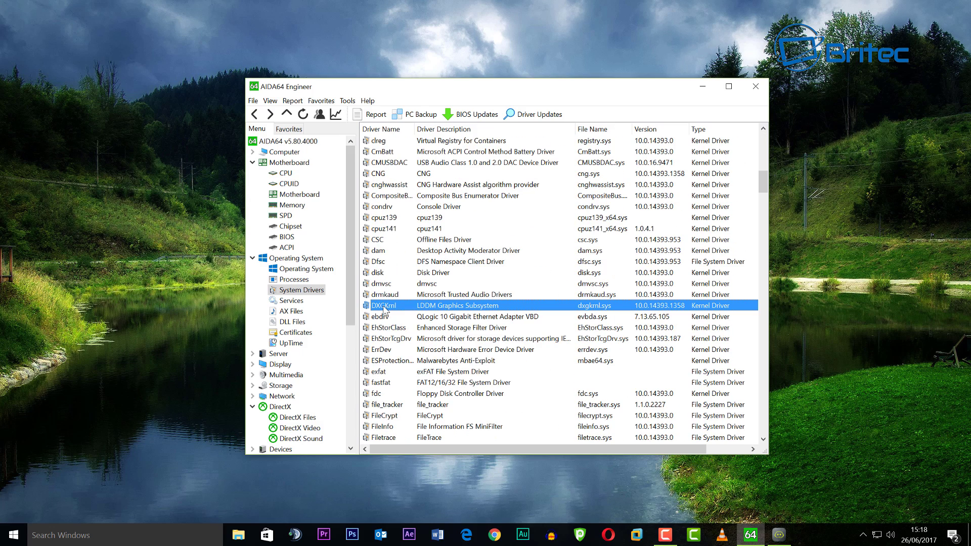
{"action": "left_click", "coordinate": [379, 308]}
Show the Microsoft Windows Hardware Compatibility certificate, issued by Microsoft Root Authority, and scroll its properties
{"action": "left_click", "coordinate": [302, 332]}
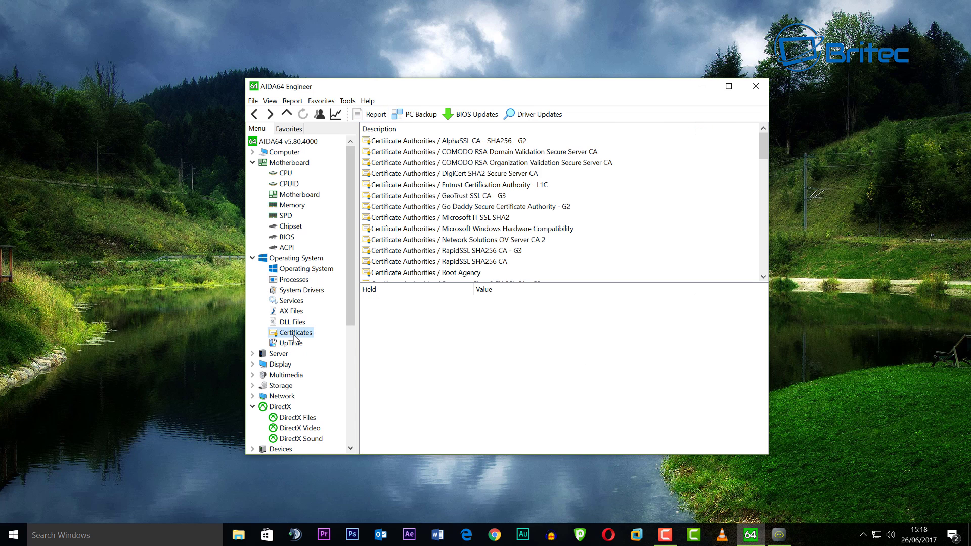
{"action": "left_click", "coordinate": [408, 228]}
{"action": "scroll", "coordinate": [414, 290], "scroll_direction": "down", "scroll_amount": 3}
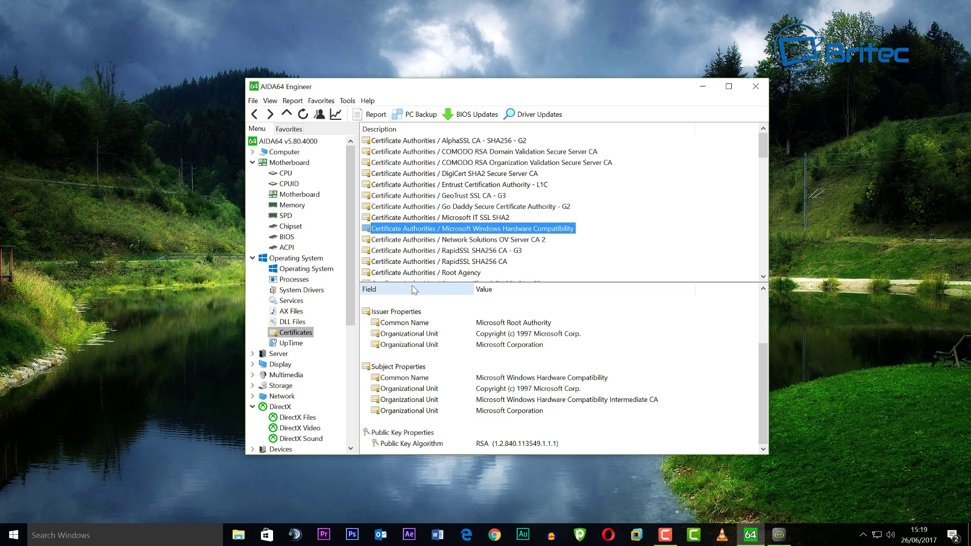
{"action": "scroll", "coordinate": [304, 323], "scroll_direction": "down", "scroll_amount": 6}
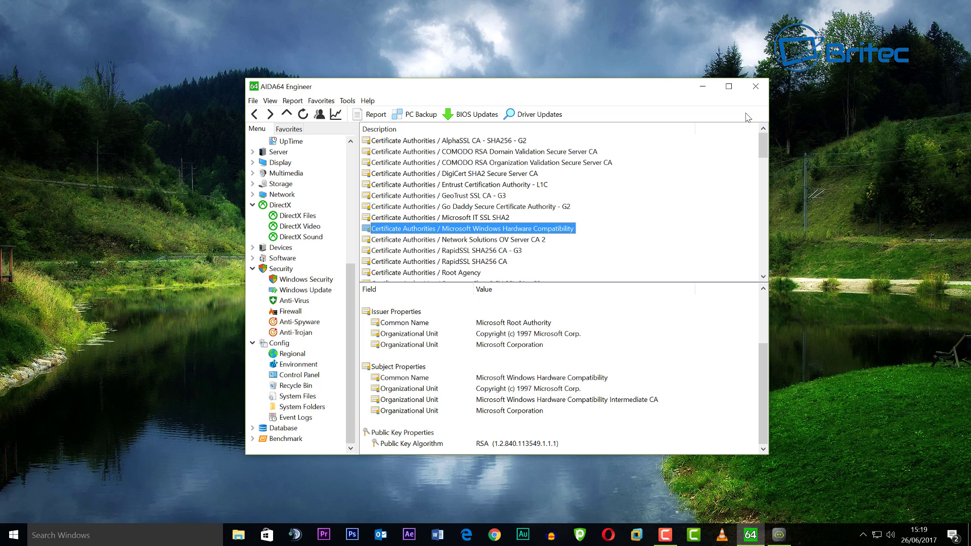
Close the AIDA64 Engineer window to return to the Windows desktop
{"action": "left_click", "coordinate": [755, 86]}
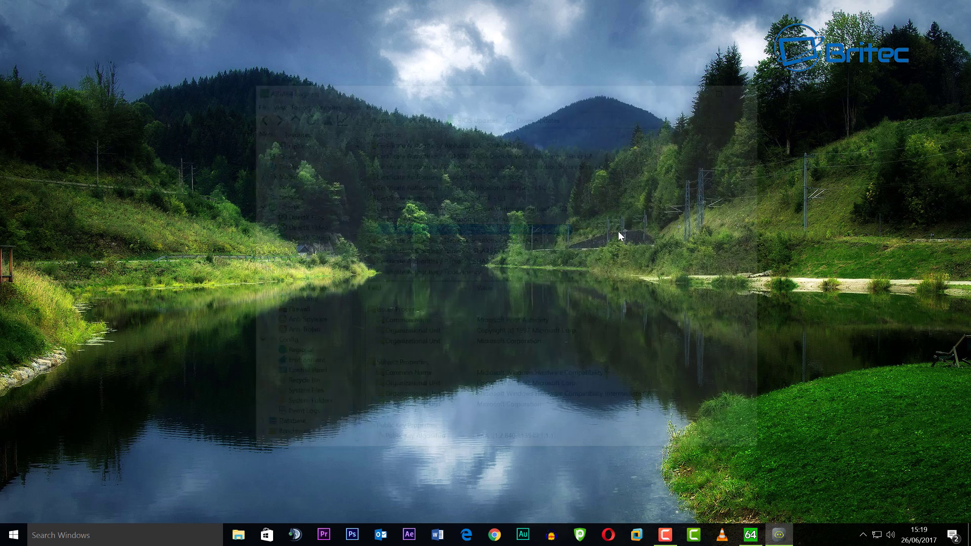